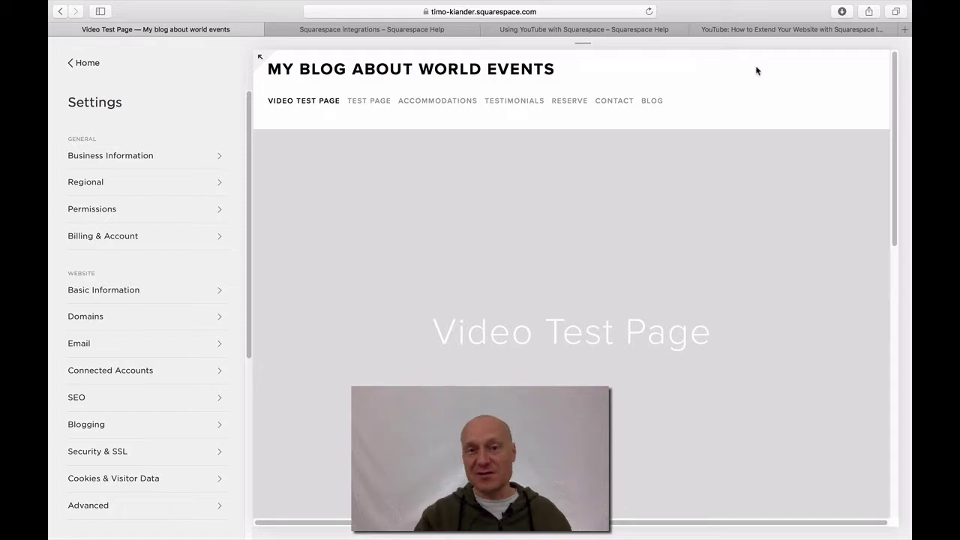
# Skim the Squarespace integrations help article from its introduction down to the Forms section and return to its beginning
pyautogui.click(387, 29)
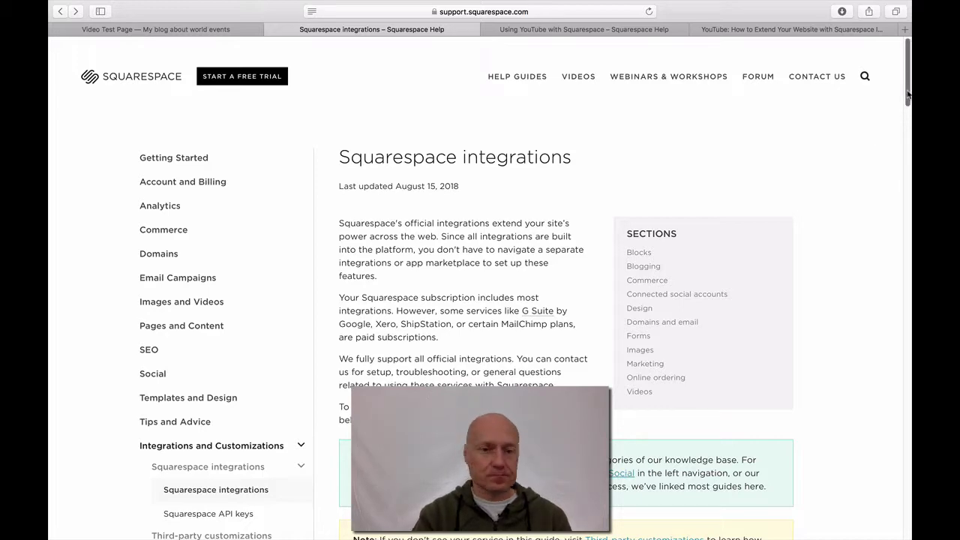
pyautogui.scroll(-10, 908, 94)
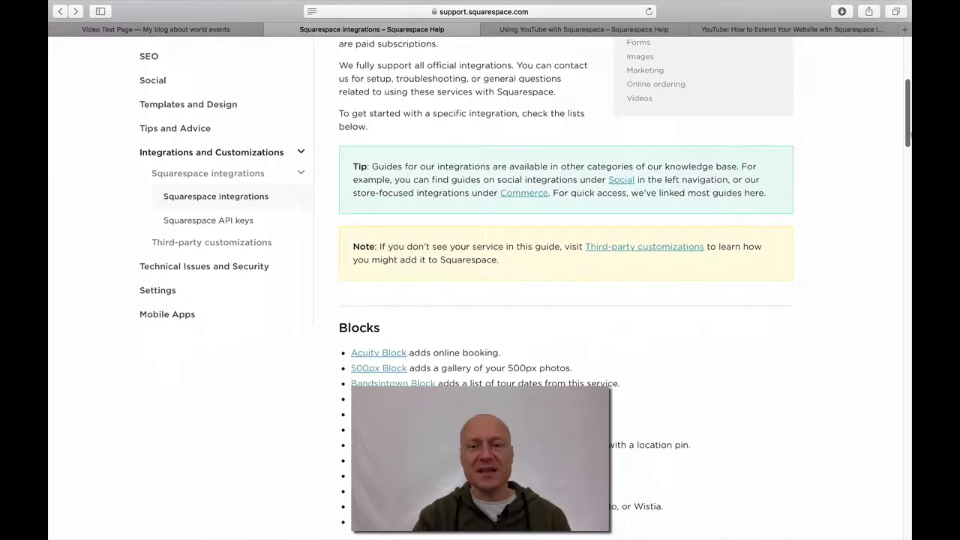
pyautogui.scroll(-3, 910, 177)
pyautogui.scroll(-15, 910, 176)
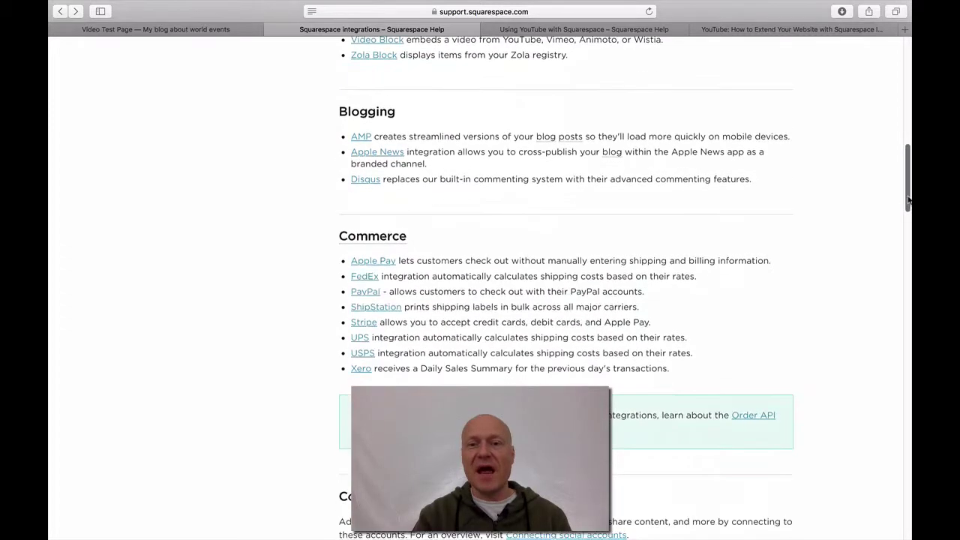
pyautogui.scroll(-15, 896, 261)
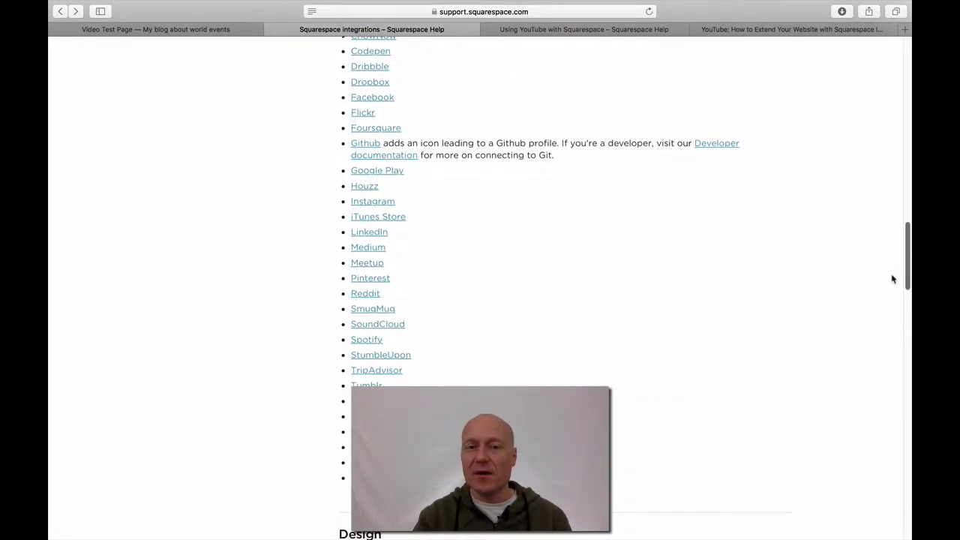
pyautogui.scroll(-17, 882, 344)
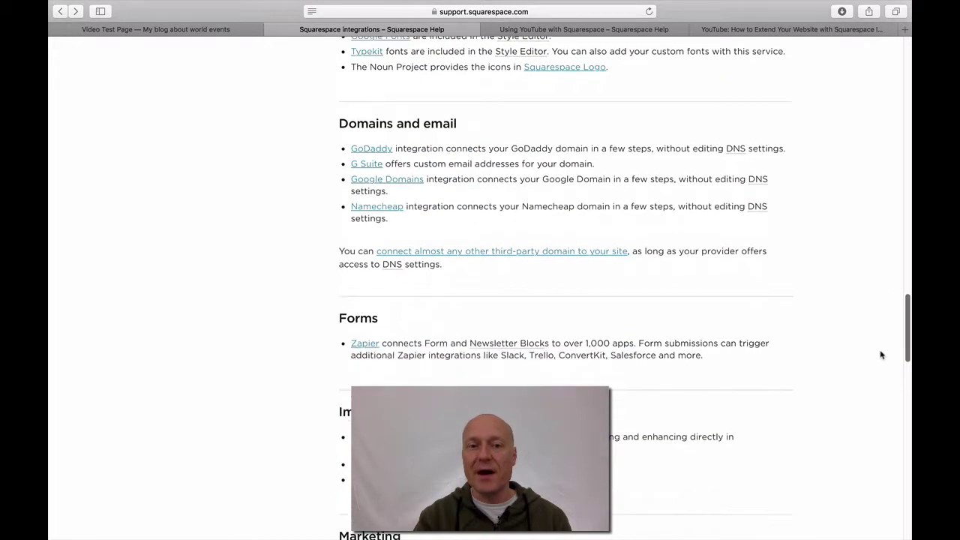
pyautogui.scroll(20, 880, 442)
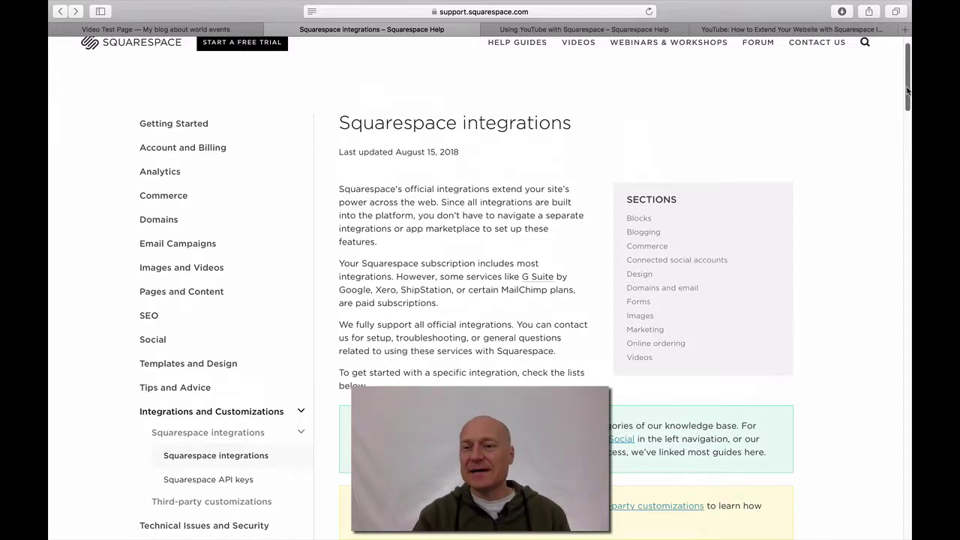
pyautogui.moveTo(908, 91)
pyautogui.mouseDown()
pyautogui.moveTo(909, 191)
pyautogui.moveTo(909, 86)
pyautogui.mouseUp()
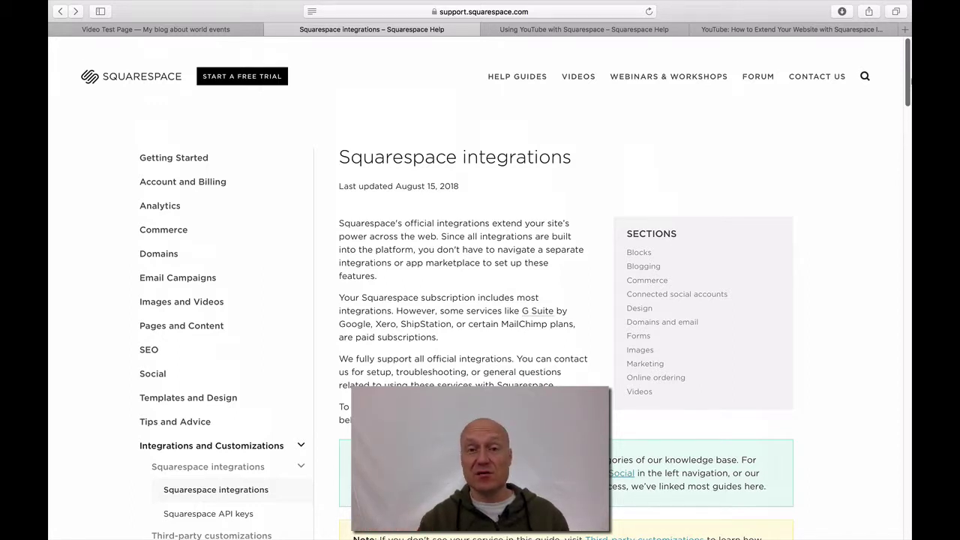
# Return to the site editor and go back from Settings to the home menu
pyautogui.click(170, 32)
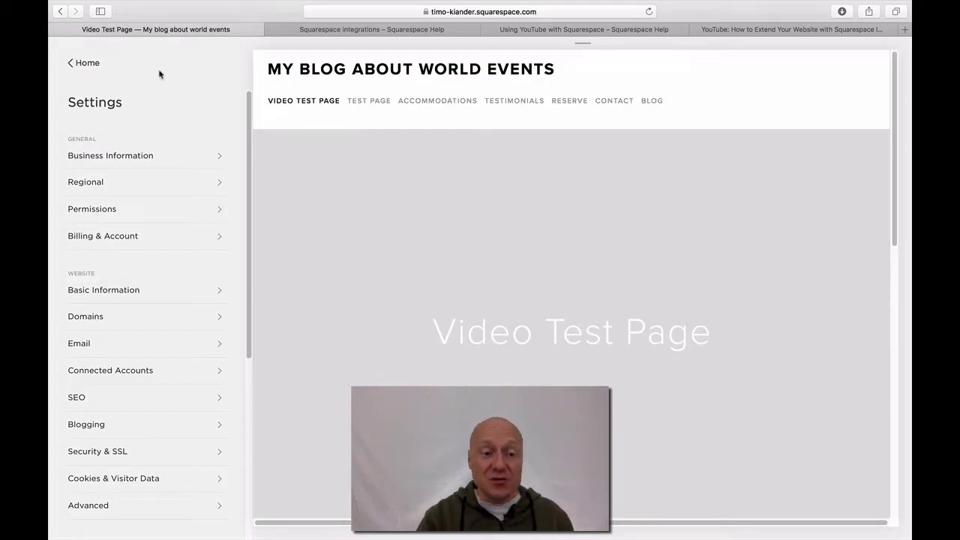
pyautogui.click(73, 63)
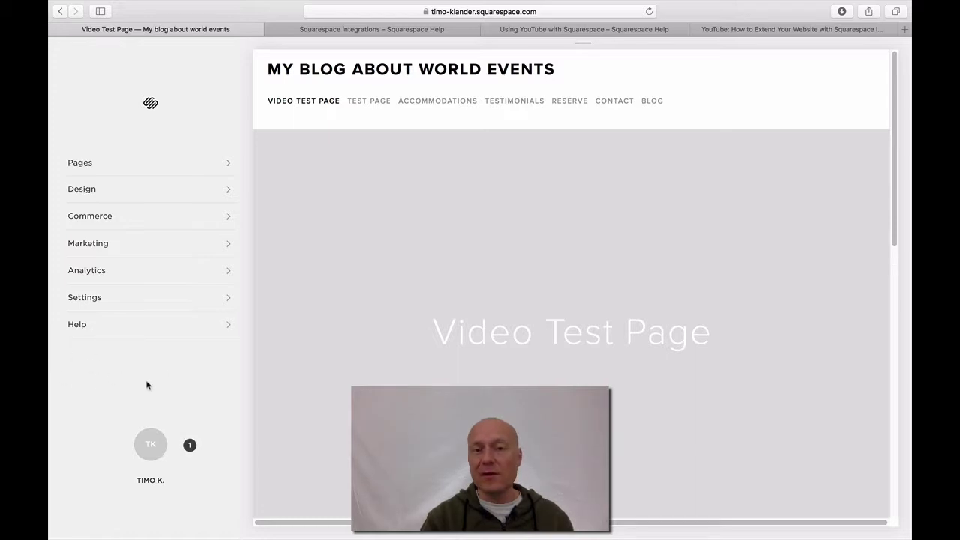
pyautogui.moveTo(362, 54)
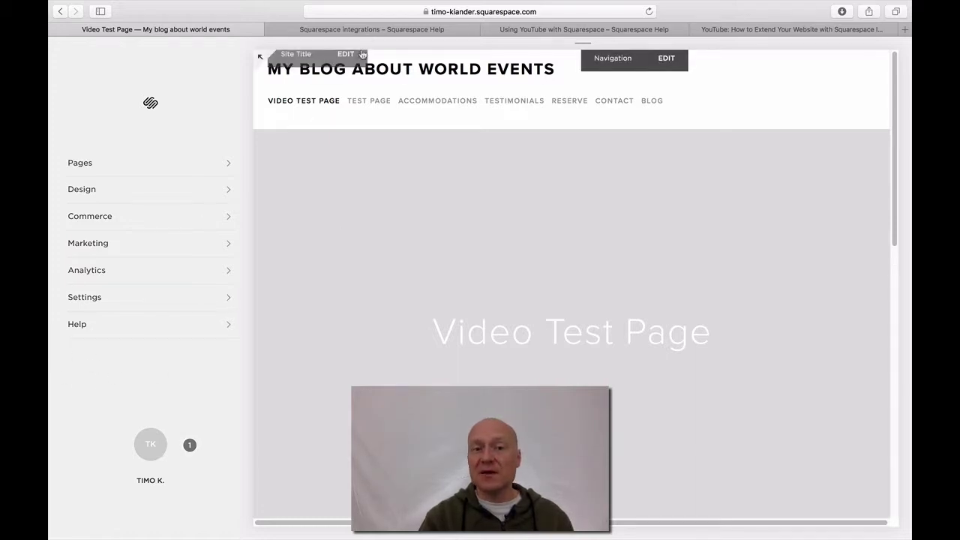
# Examine the Blocks list in the Squarespace integrations help article
pyautogui.click(372, 31)
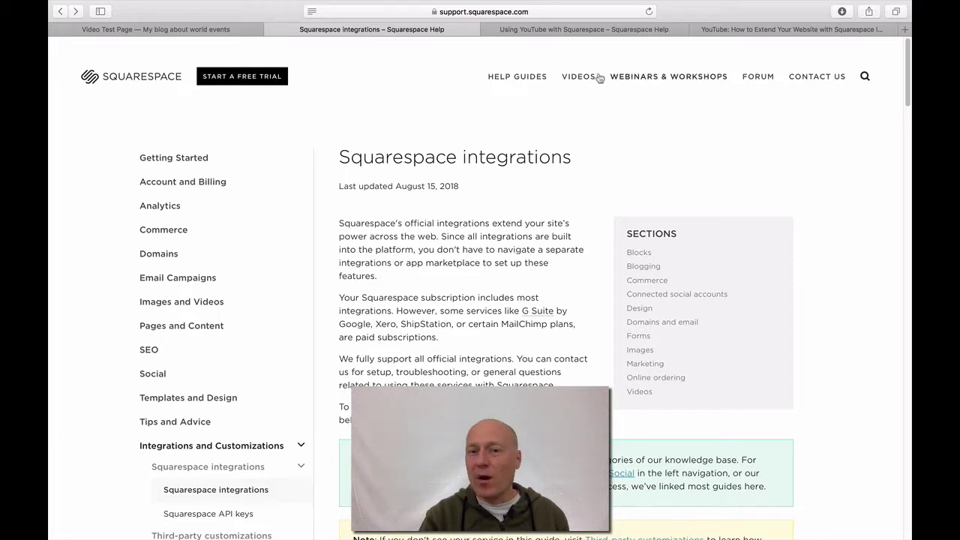
pyautogui.click(124, 32)
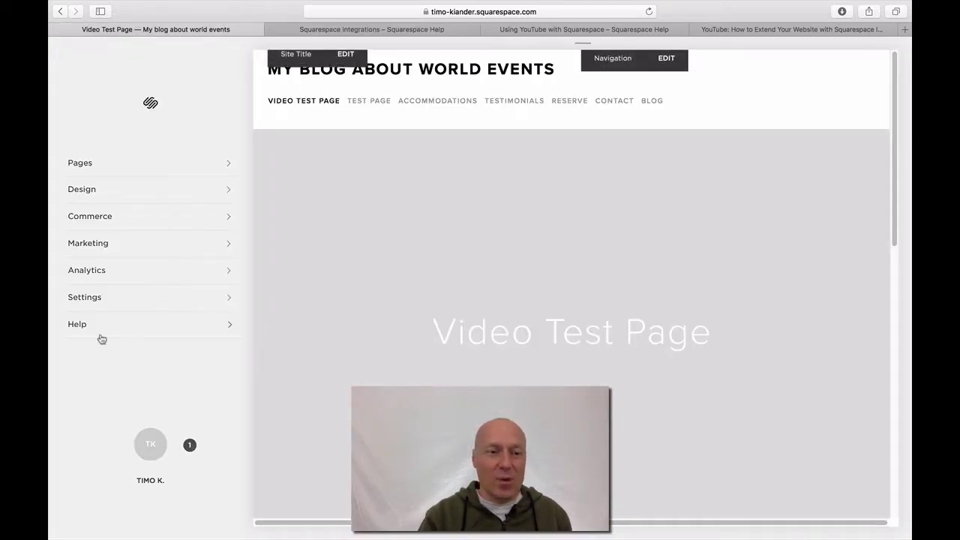
pyautogui.click(380, 30)
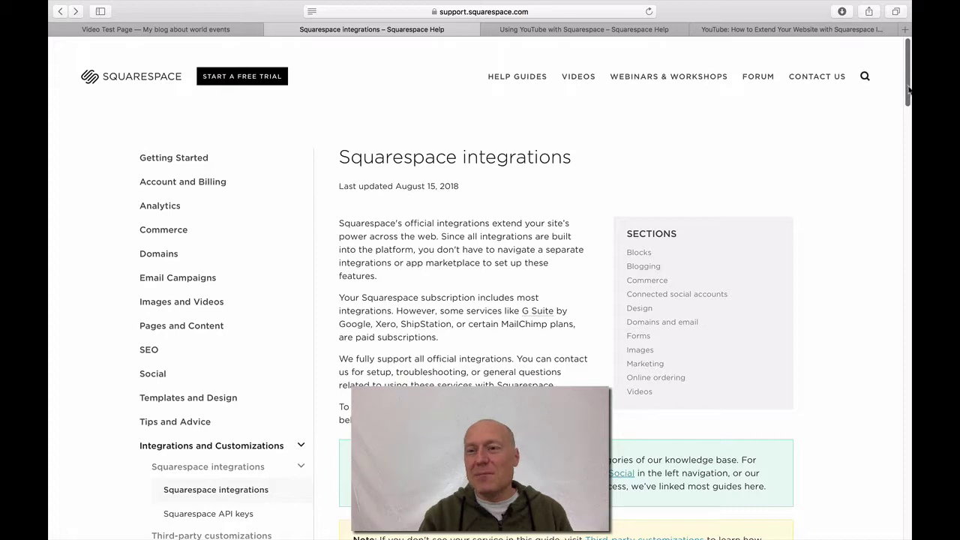
pyautogui.moveTo(909, 90); pyautogui.dragTo(903, 162)
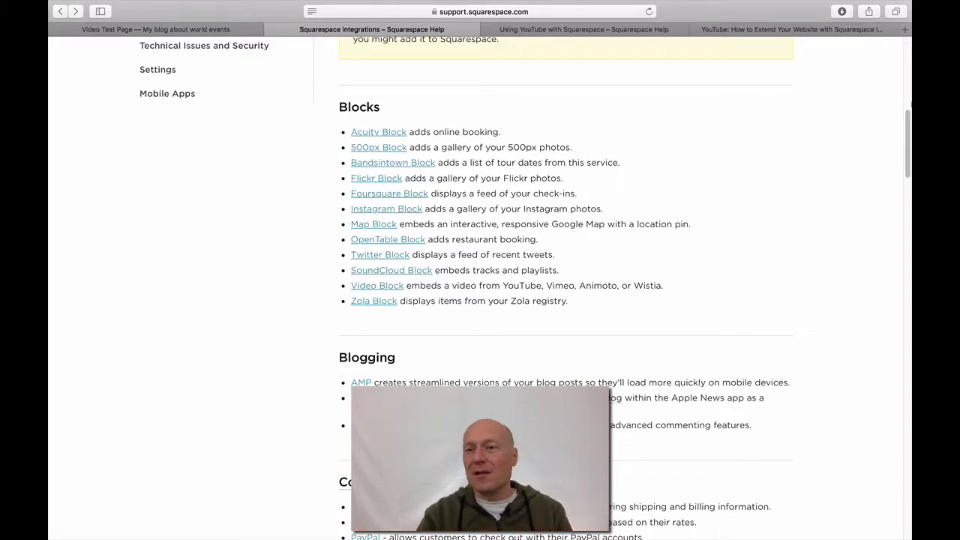
# Search the web for "wix apps" in a new tab and open the Wix App Market page
pyautogui.click(907, 29)
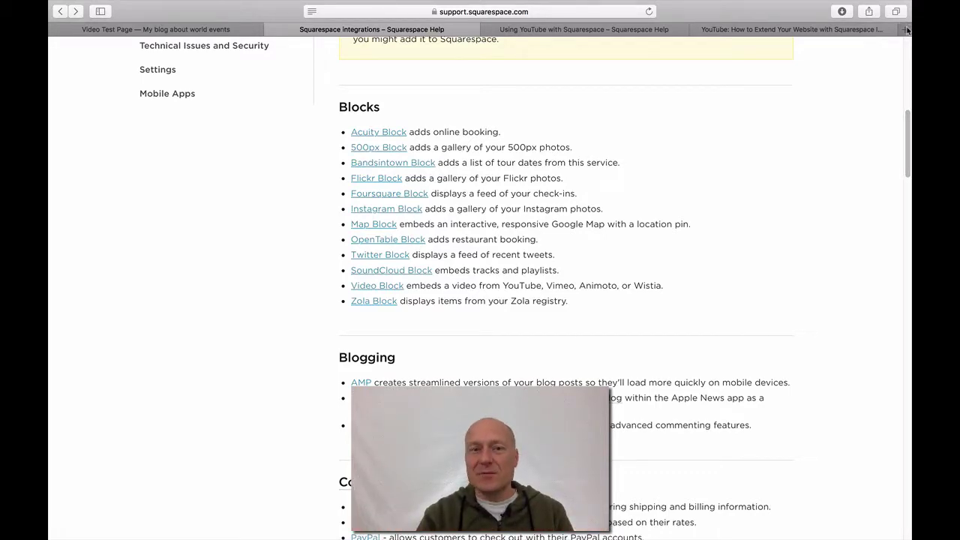
pyautogui.write('wix')
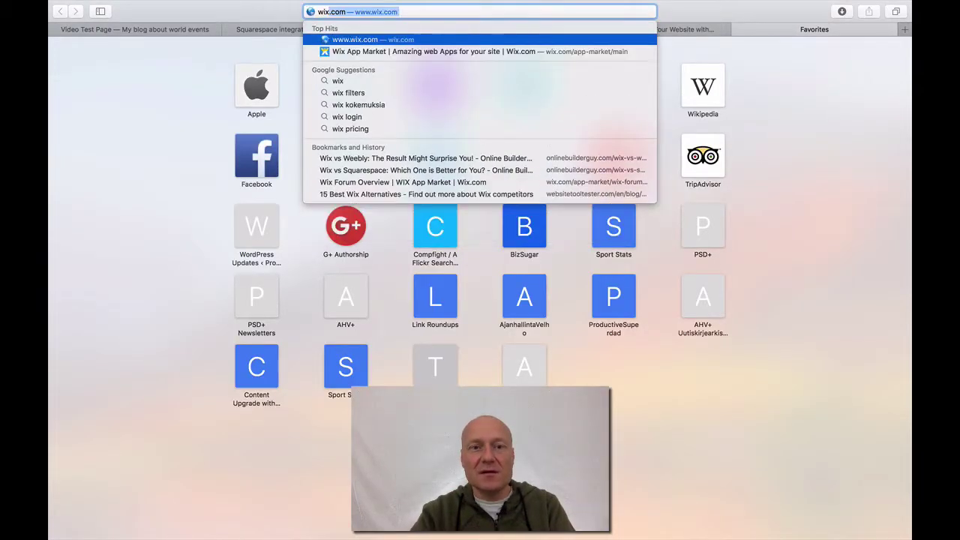
pyautogui.write(' app')
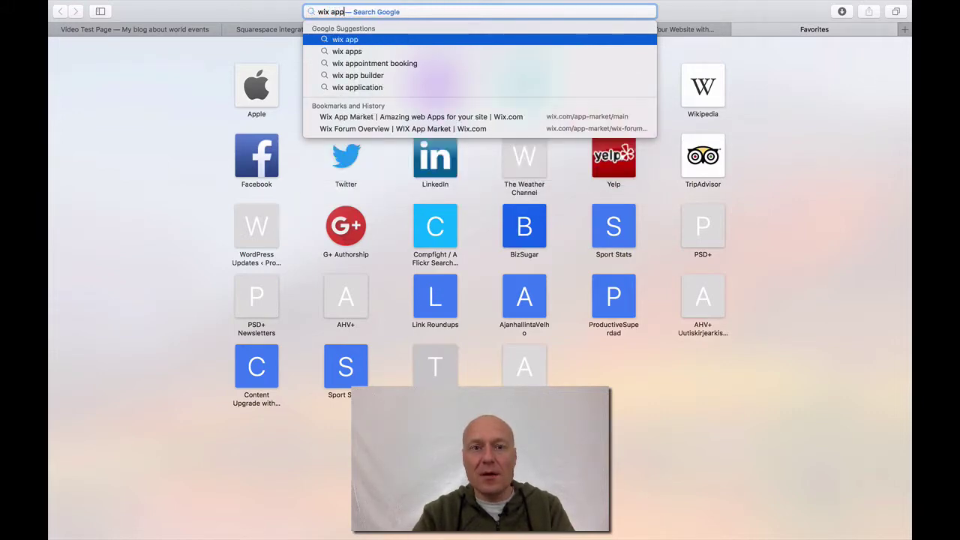
pyautogui.write('s')
pyautogui.press('Return')
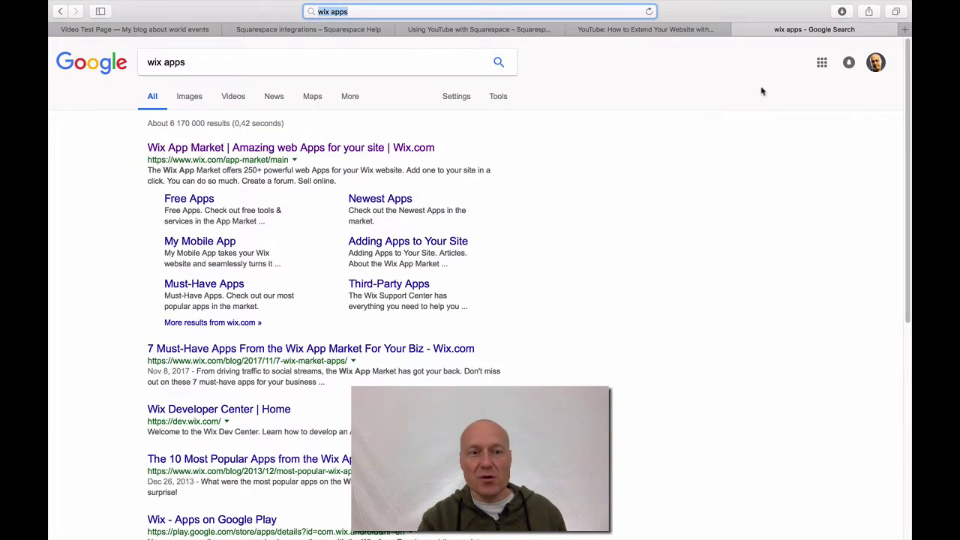
pyautogui.click(303, 154)
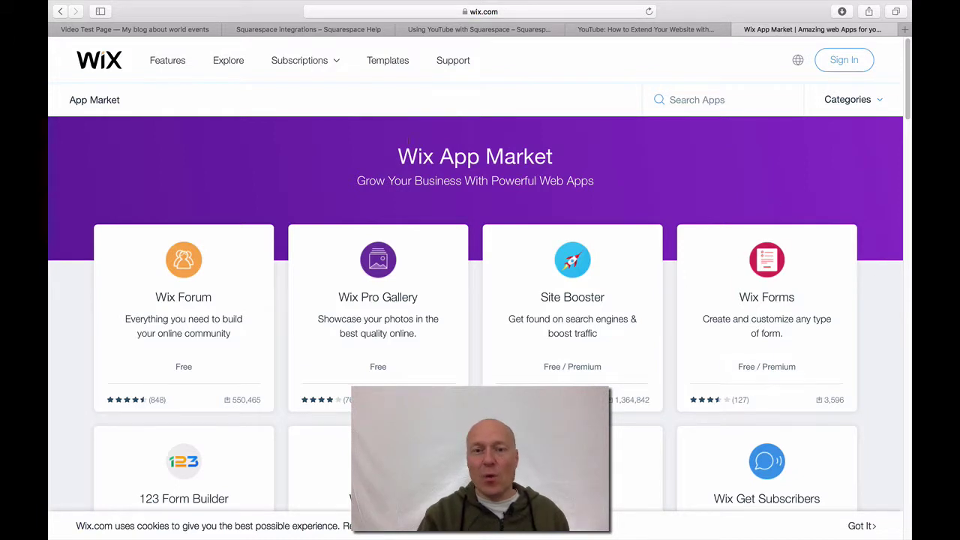
# View the Wix Forum app's overview, dismiss it and close the Wix App Market page
pyautogui.moveTo(98, 273)
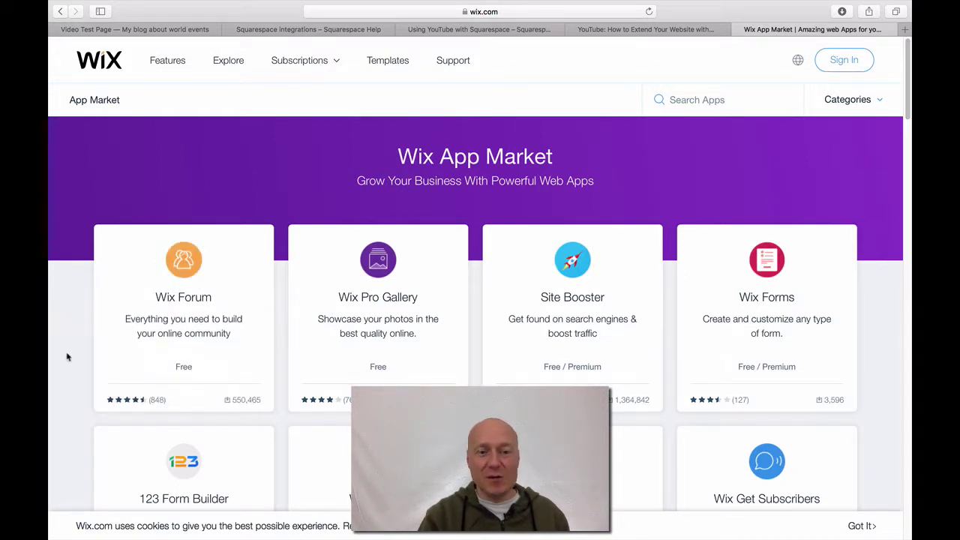
pyautogui.click(164, 307)
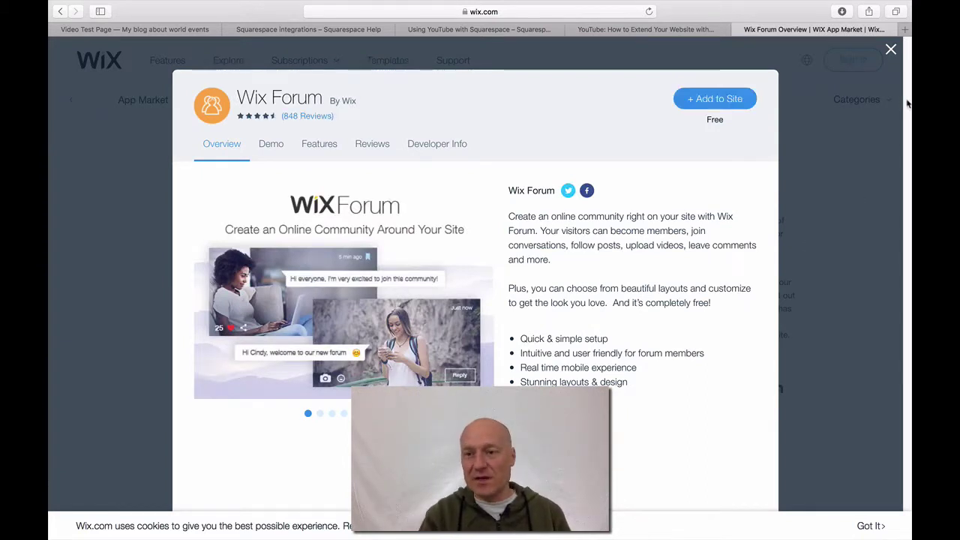
pyautogui.click(891, 48)
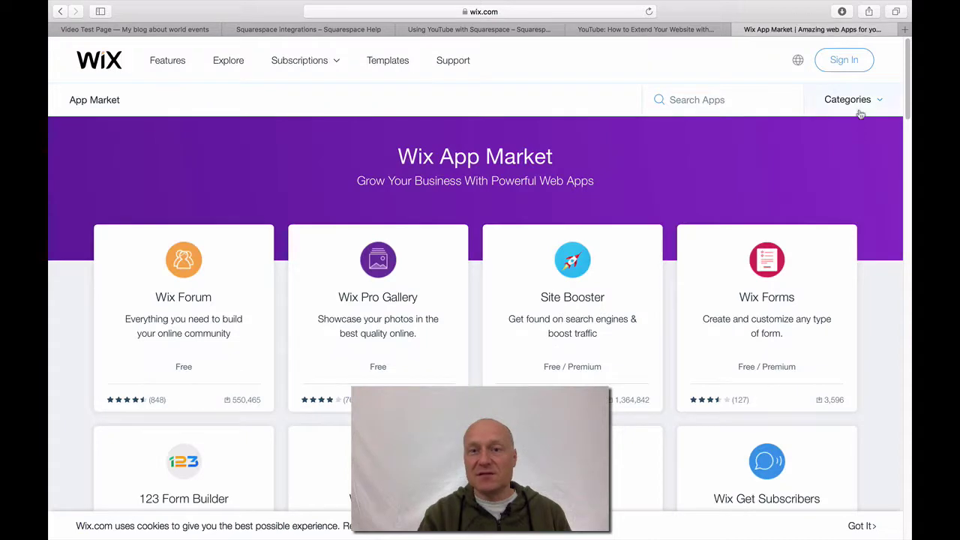
pyautogui.click(739, 30)
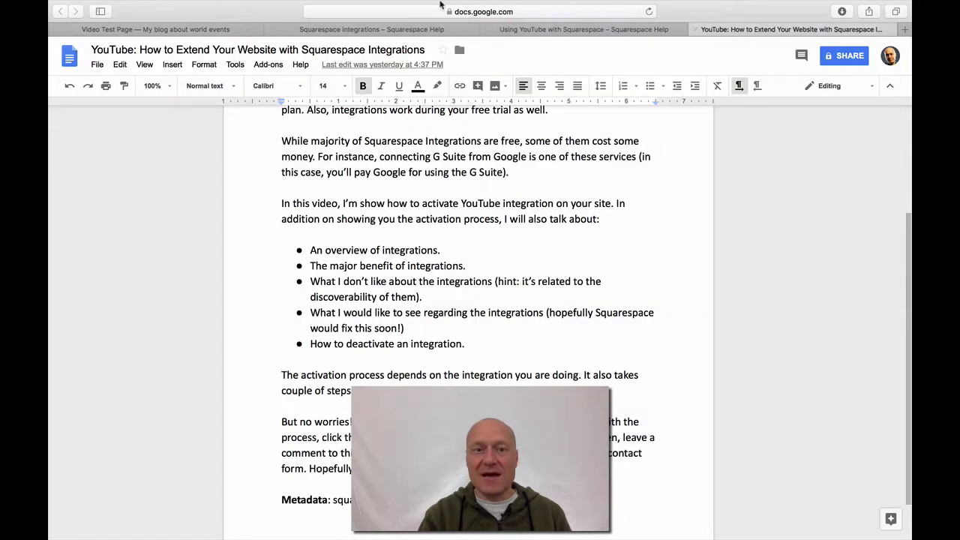
# Open the YouTube guide from the Connected social accounts list in the Squarespace integrations help article
pyautogui.click(306, 43)
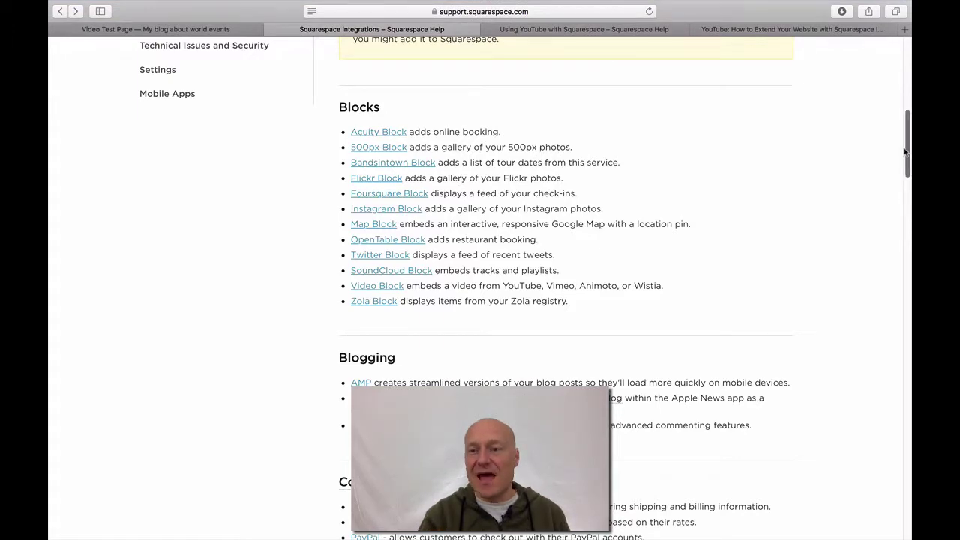
pyautogui.moveTo(906, 153); pyautogui.dragTo(907, 108)
pyautogui.scroll(2, 480, 285)
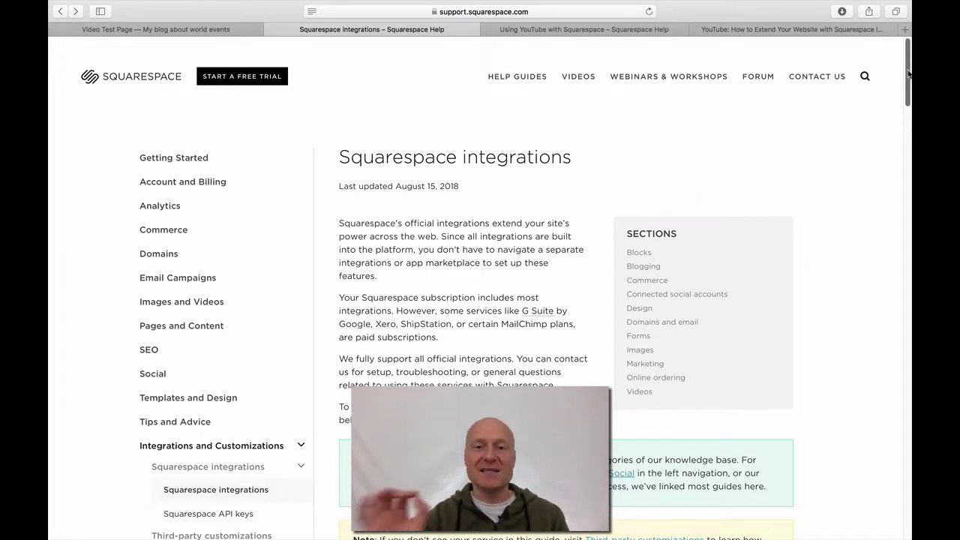
pyautogui.moveTo(908, 72); pyautogui.dragTo(892, 239)
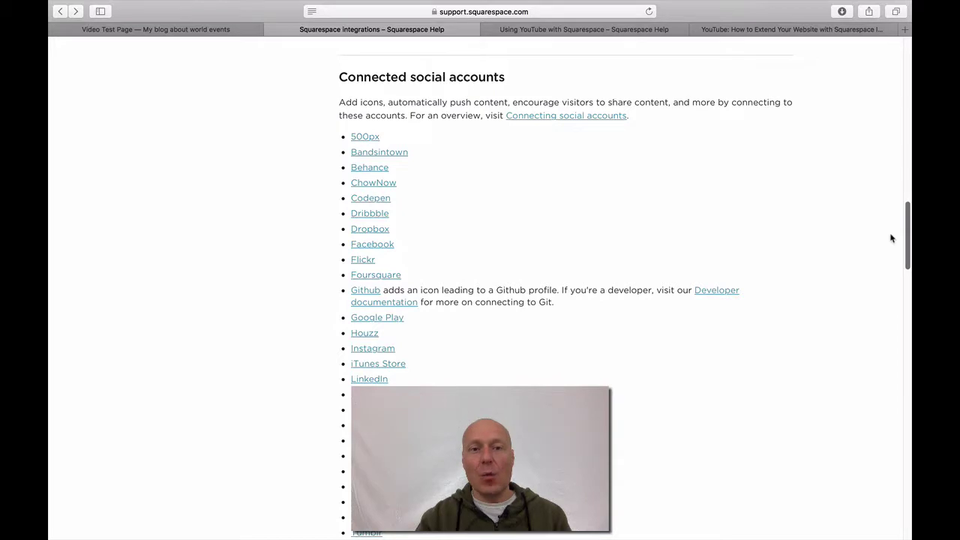
pyautogui.moveTo(892, 239); pyautogui.dragTo(889, 274)
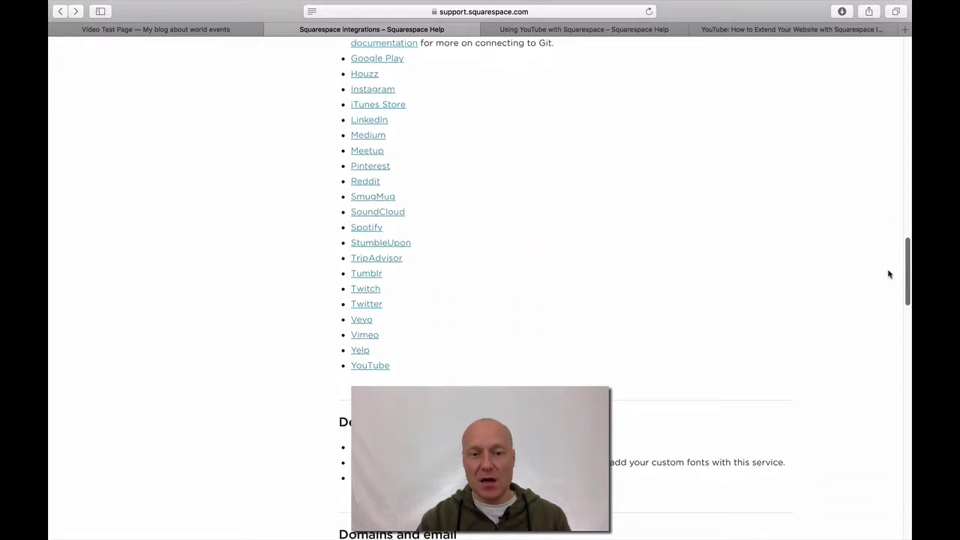
pyautogui.click(373, 370)
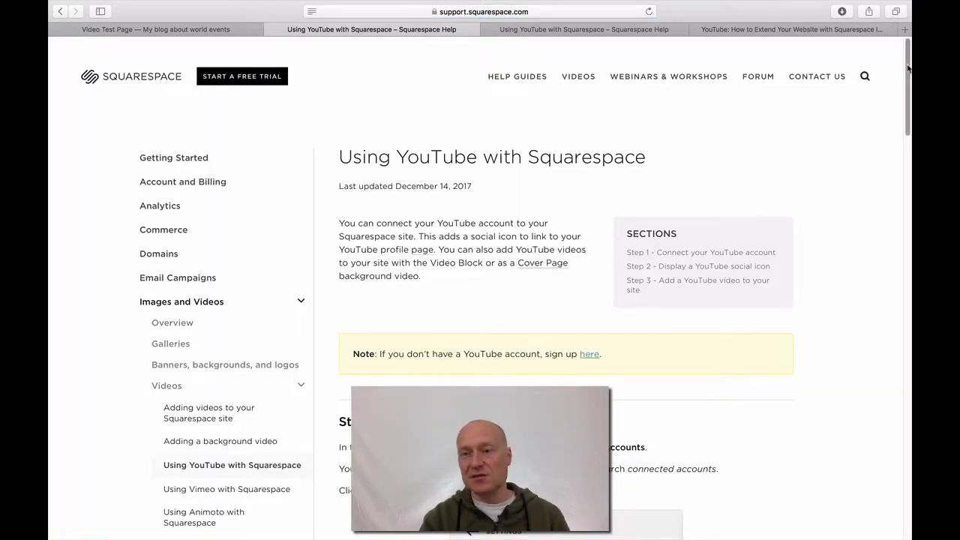
# Skim the Using YouTube with Squarespace guide through Step 3 and close the duplicate tab of that guide
pyautogui.moveTo(908, 69); pyautogui.dragTo(894, 320)
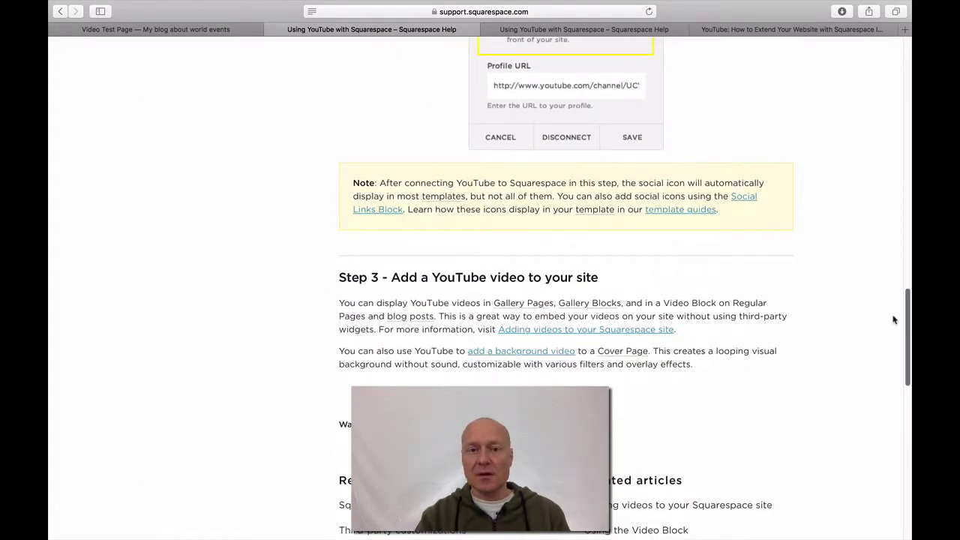
pyautogui.press('Home')
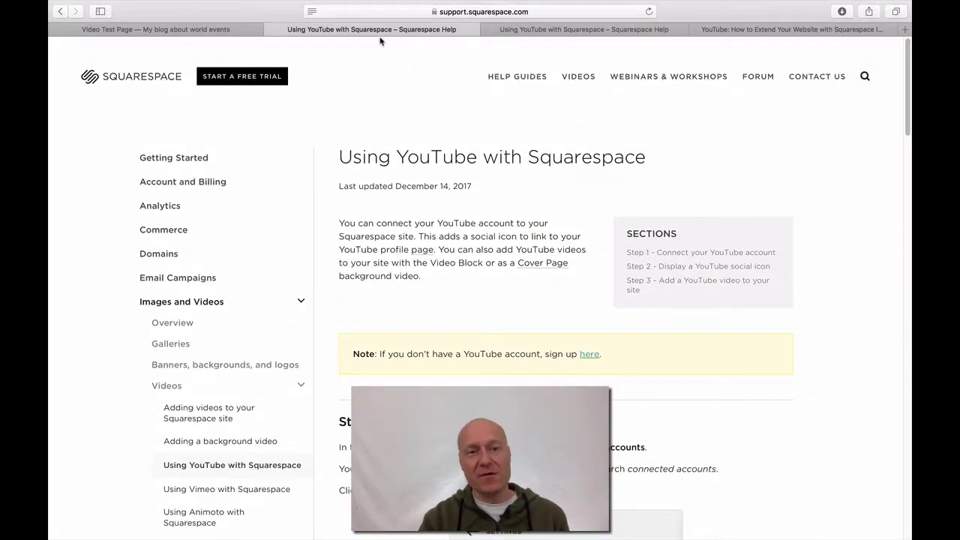
pyautogui.click(538, 34)
pyautogui.click(489, 30)
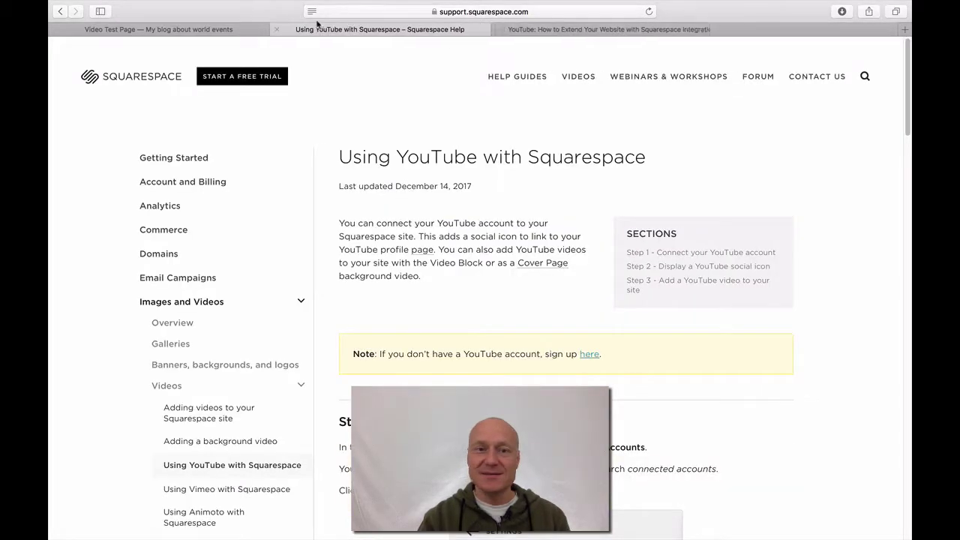
# Return to the site editor and open the Connected Accounts settings
pyautogui.click(205, 33)
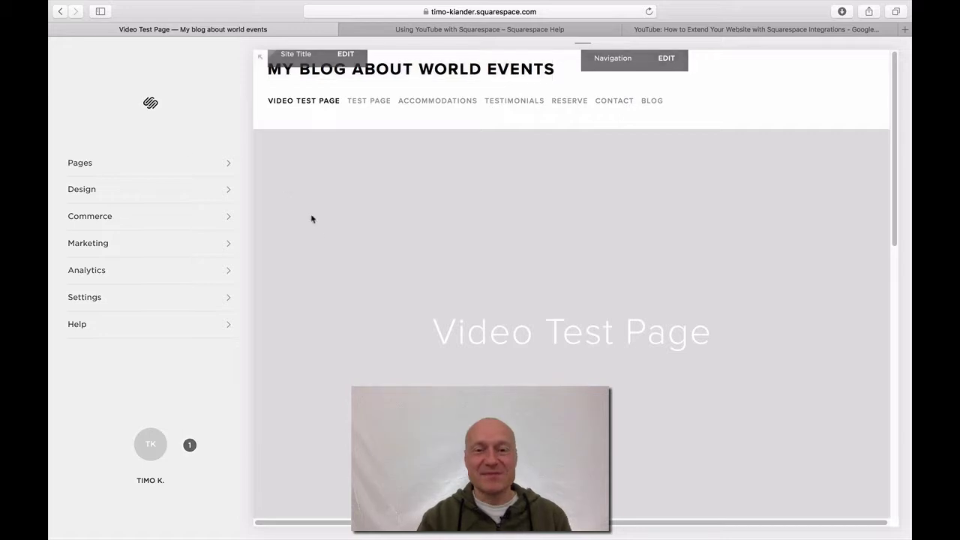
pyautogui.moveTo(416, 313)
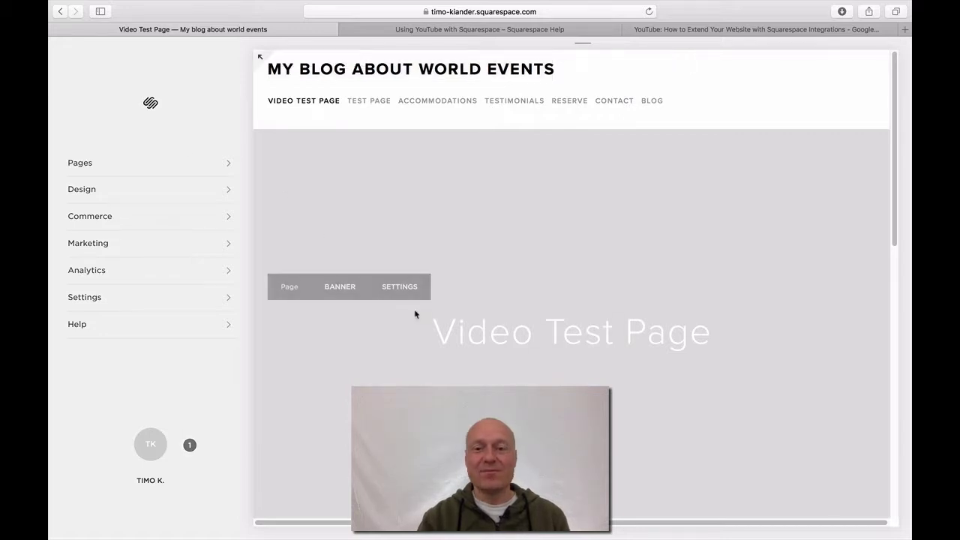
pyautogui.click(118, 305)
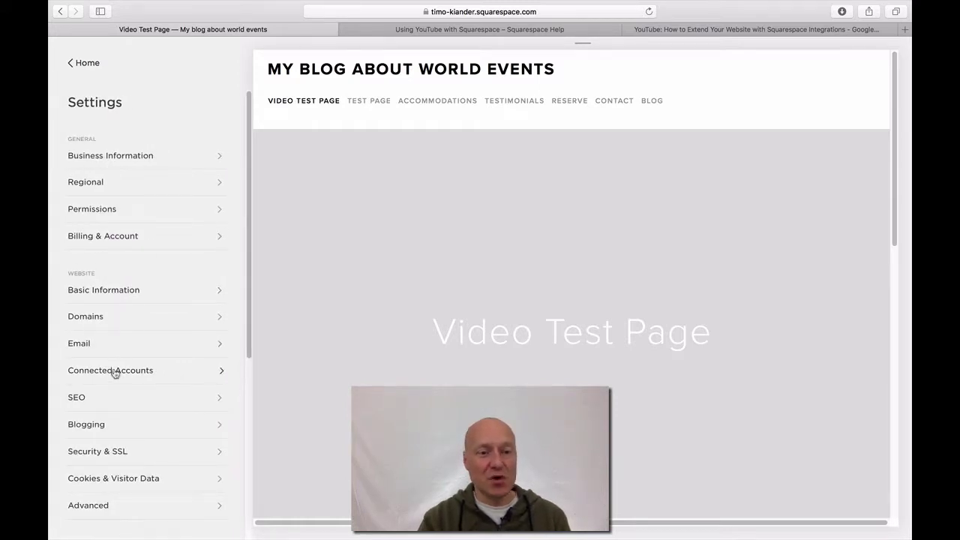
pyautogui.click(148, 378)
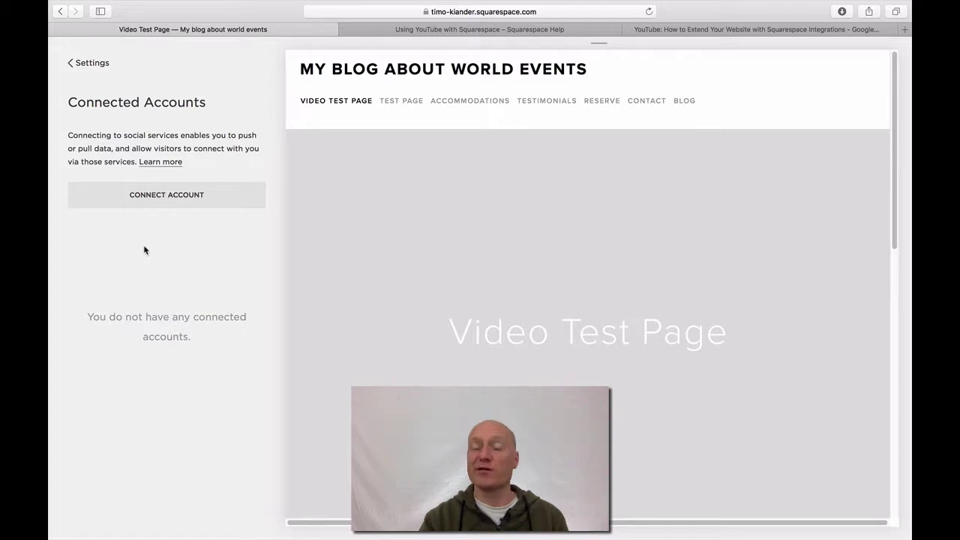
# Connect YouTube using the Online Builder Guy Google account and save its settings with Show Social Icon enabled
pyautogui.click(196, 207)
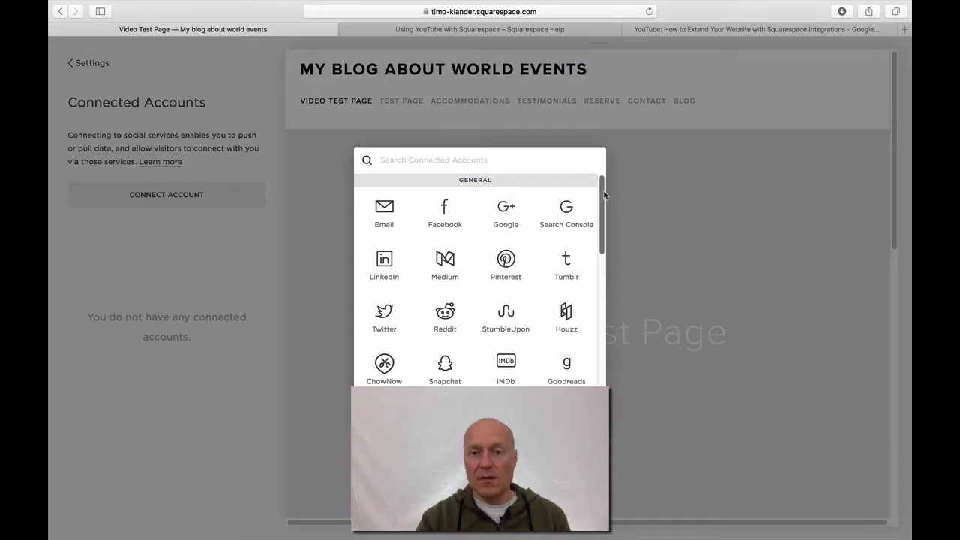
pyautogui.moveTo(605, 195); pyautogui.dragTo(598, 312)
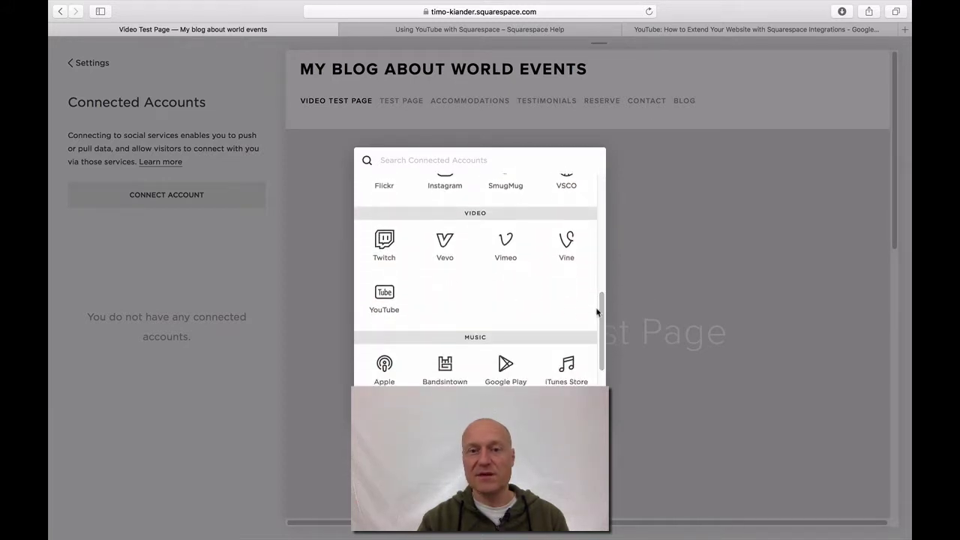
pyautogui.click(382, 304)
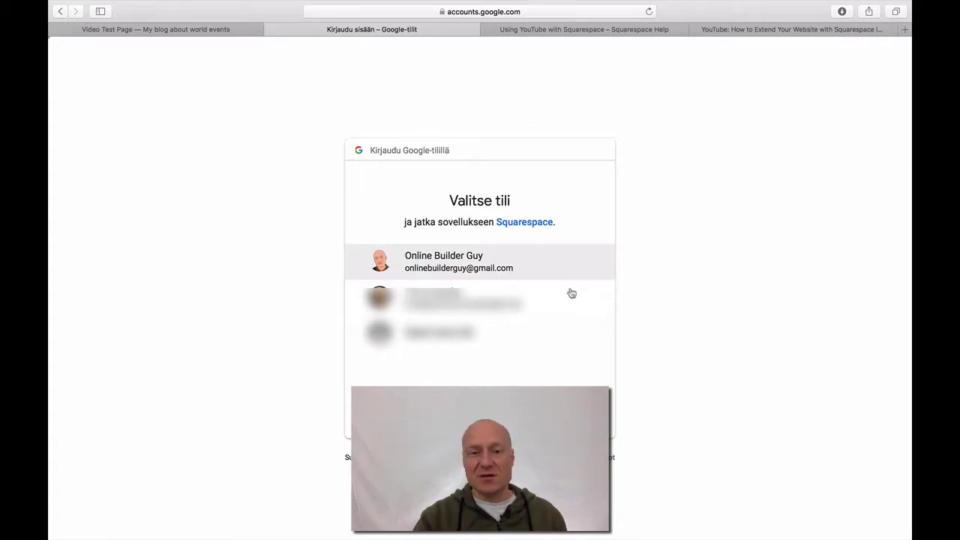
pyautogui.click(466, 263)
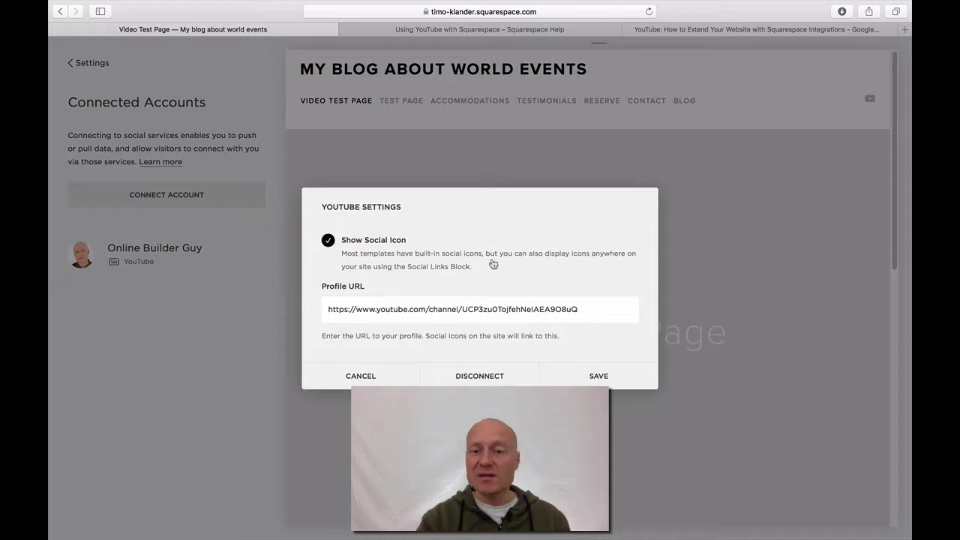
pyautogui.click(599, 376)
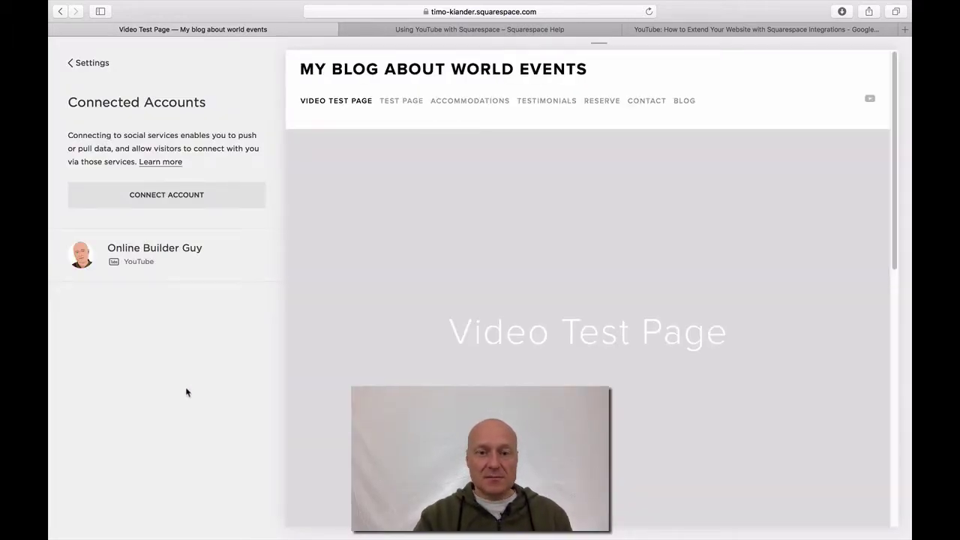
# Review the connected YouTube account's settings and its disconnect confirmation, keeping the account connected
pyautogui.click(211, 273)
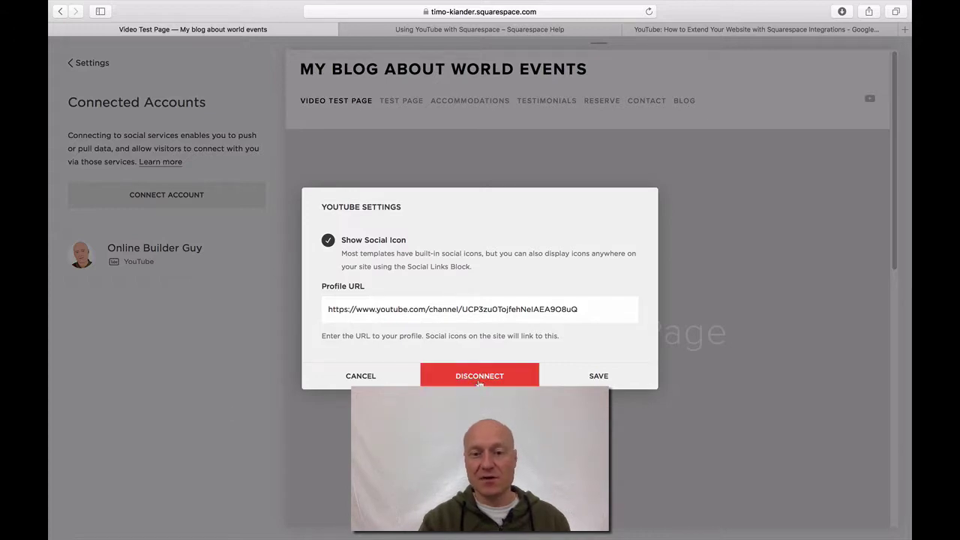
pyautogui.click(370, 378)
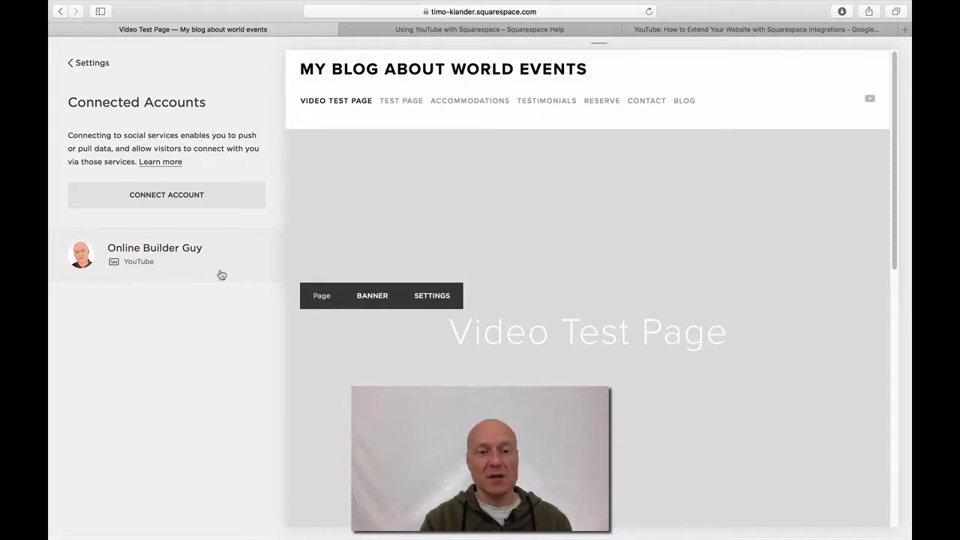
pyautogui.click(222, 274)
pyautogui.click(471, 375)
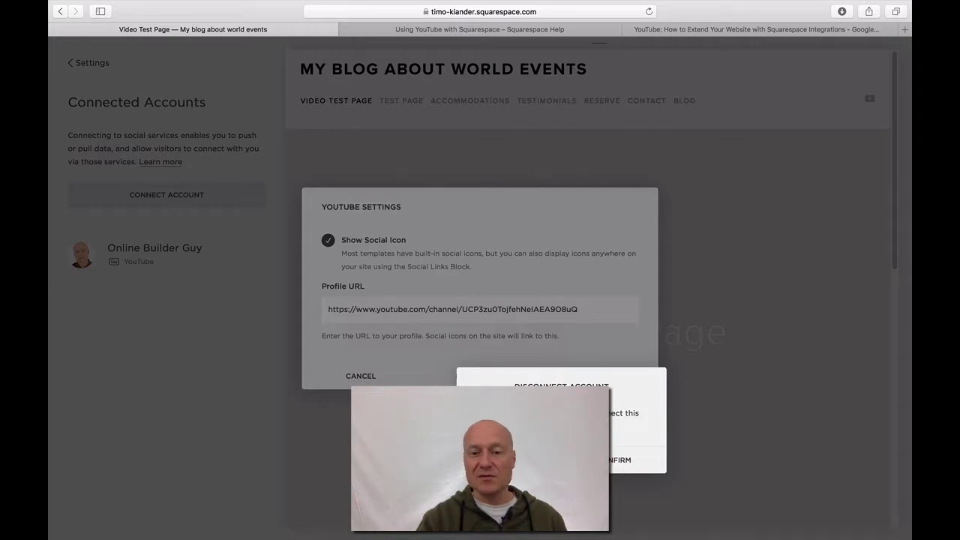
pyautogui.press('Escape')
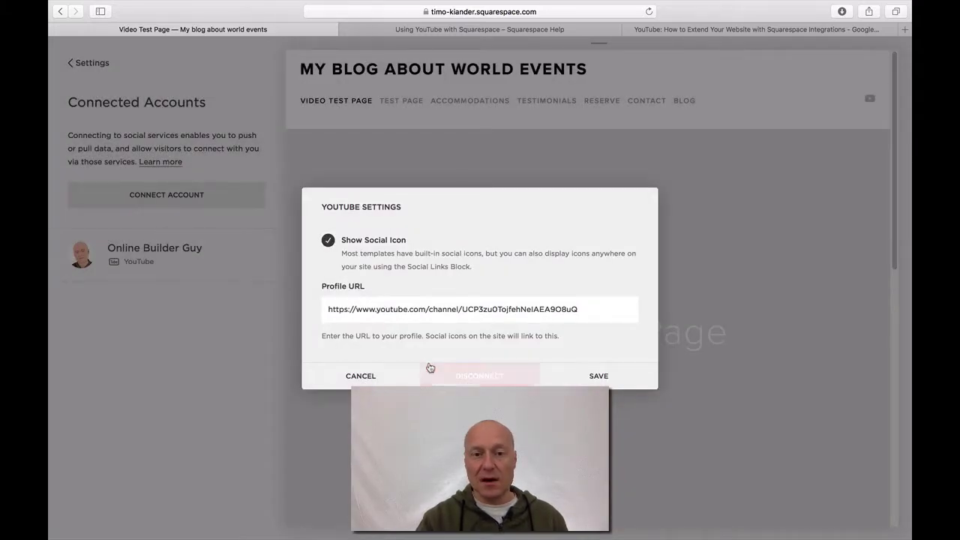
pyautogui.click(604, 373)
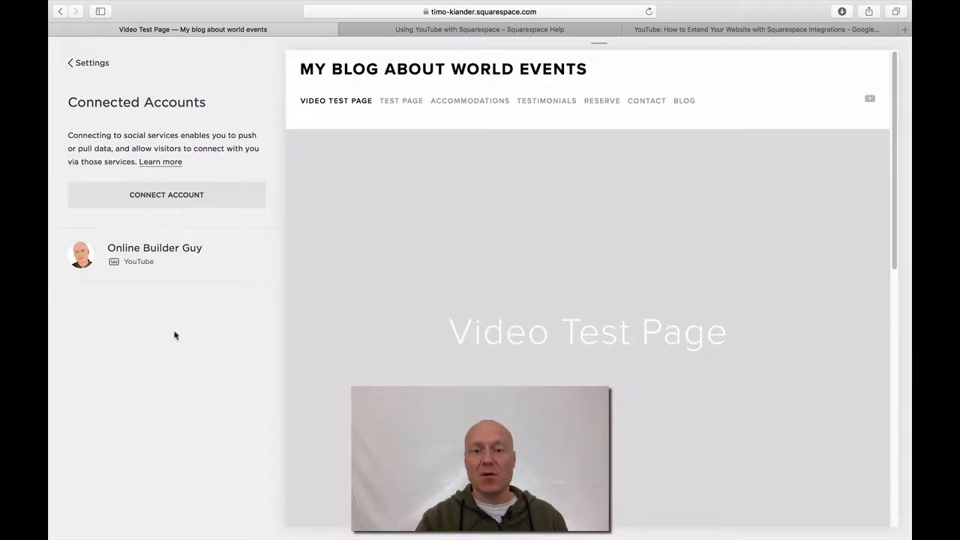
# Return to the site's pages and open the Page Content area of Video Test Page for editing
pyautogui.click(71, 73)
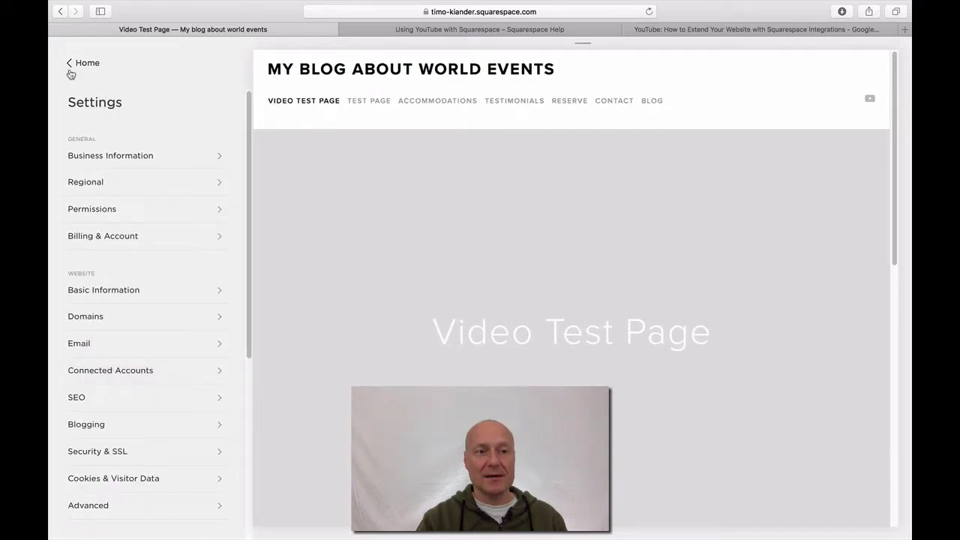
pyautogui.click(71, 72)
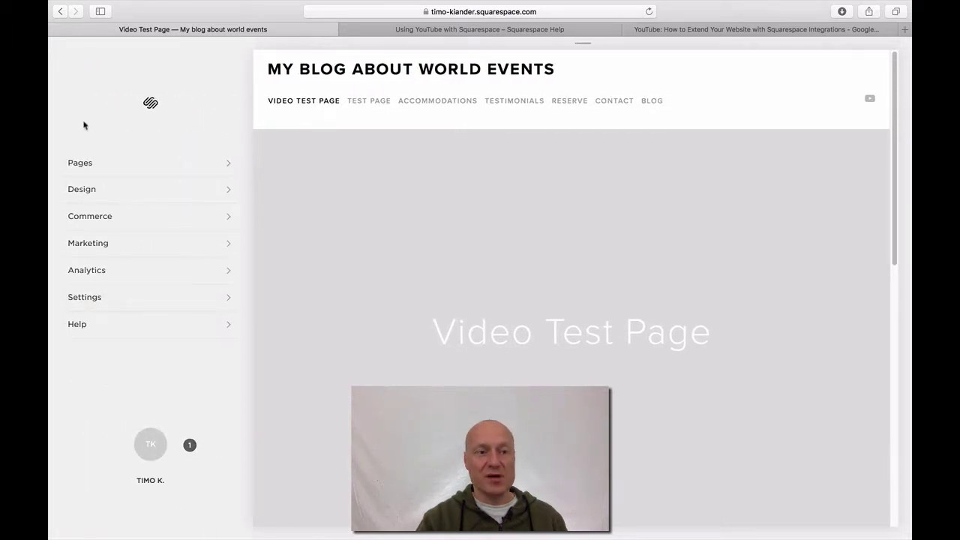
pyautogui.click(107, 164)
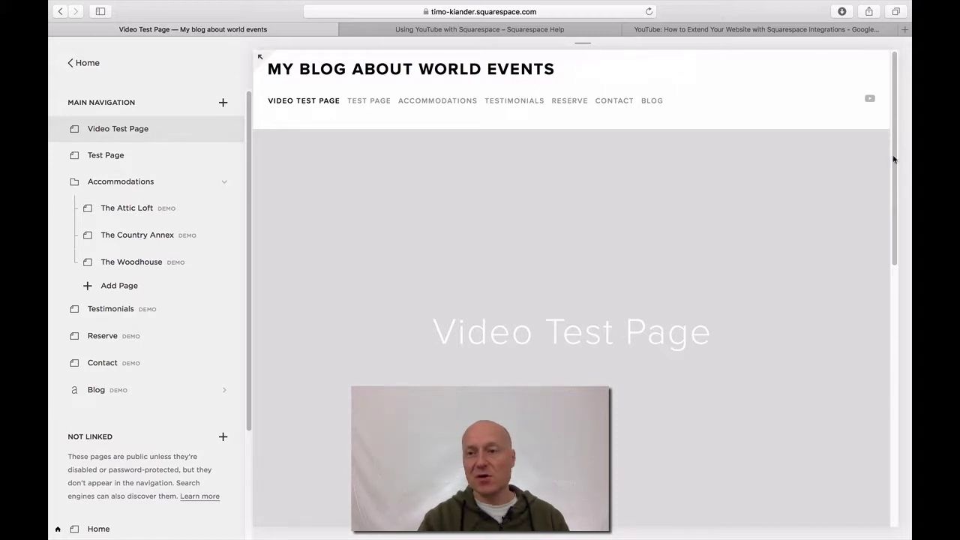
pyautogui.moveTo(895, 160); pyautogui.dragTo(896, 286)
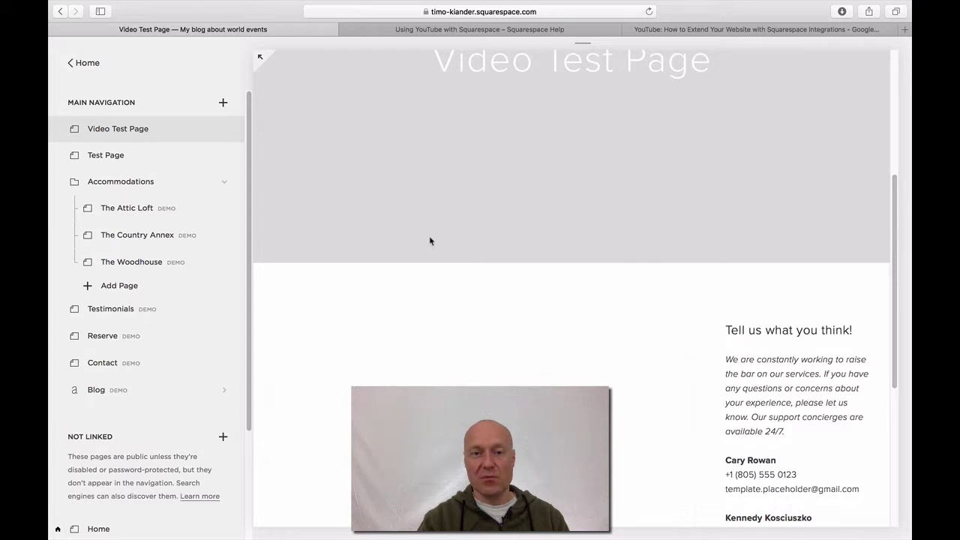
pyautogui.moveTo(441, 353)
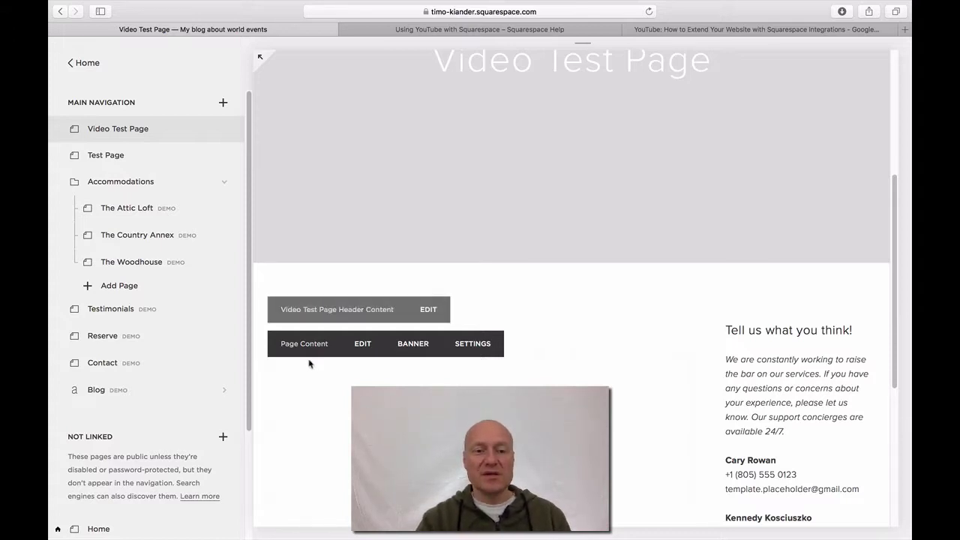
pyautogui.click(364, 347)
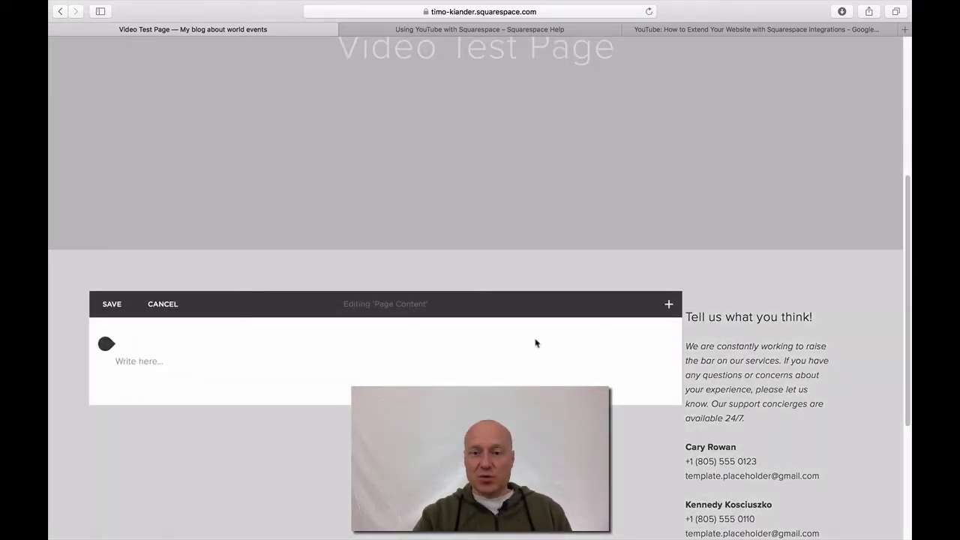
pyautogui.click(669, 308)
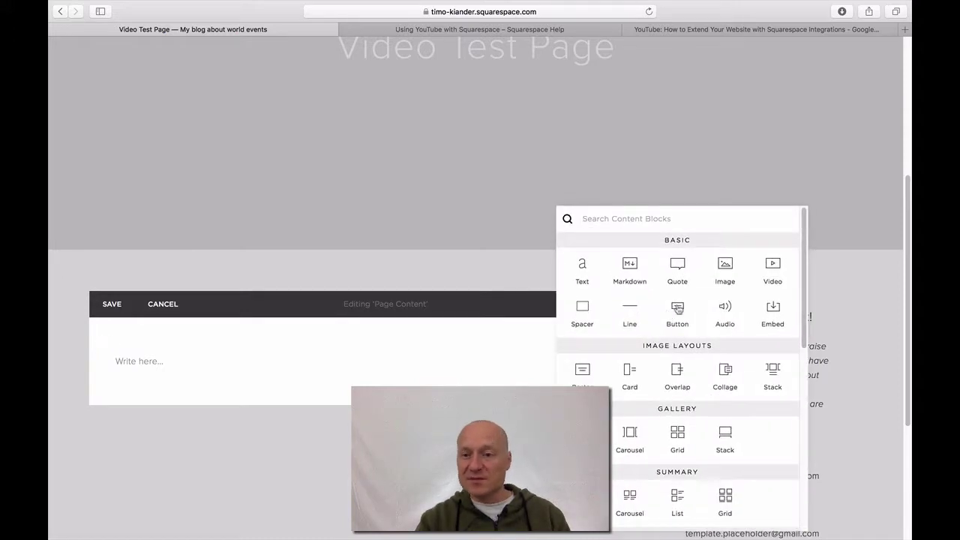
pyautogui.click(760, 289)
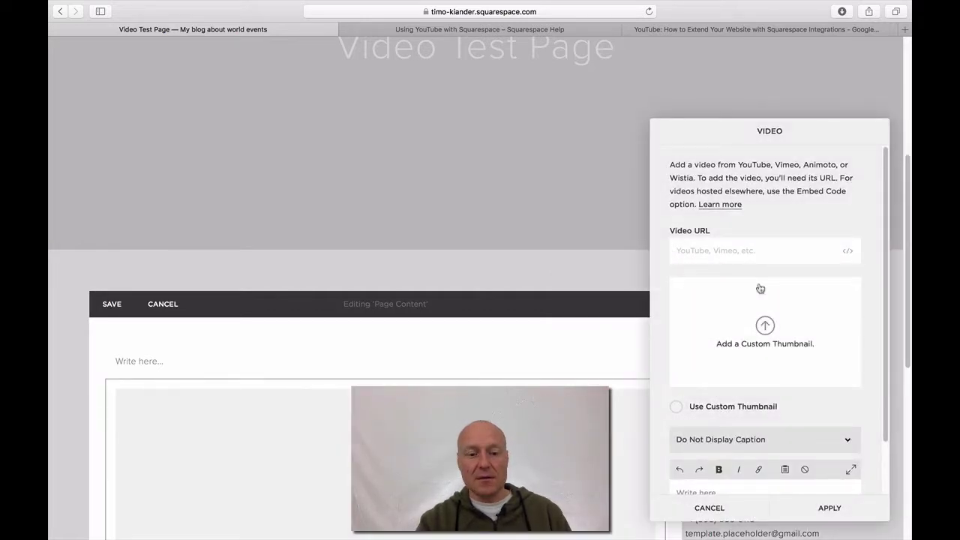
pyautogui.press('super+Tab')
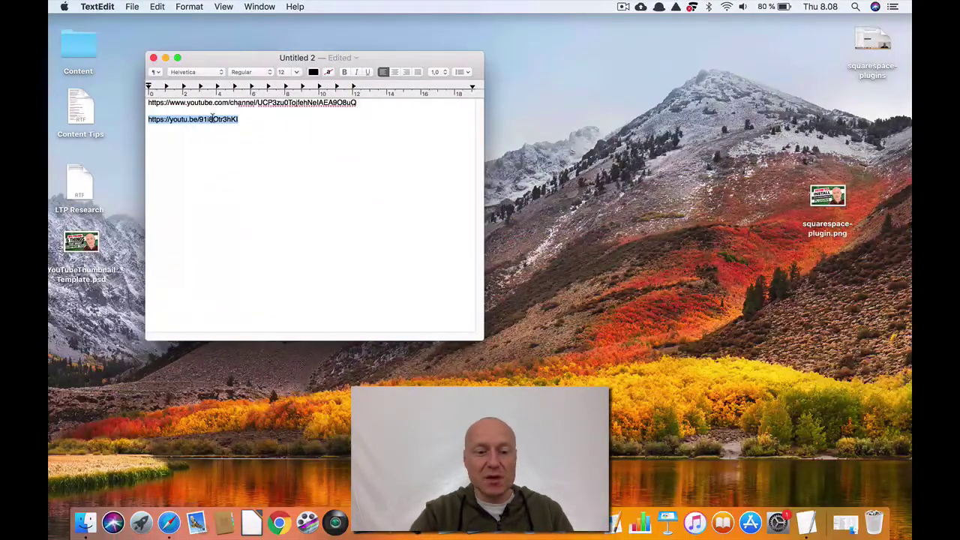
pyautogui.press('super+Tab')
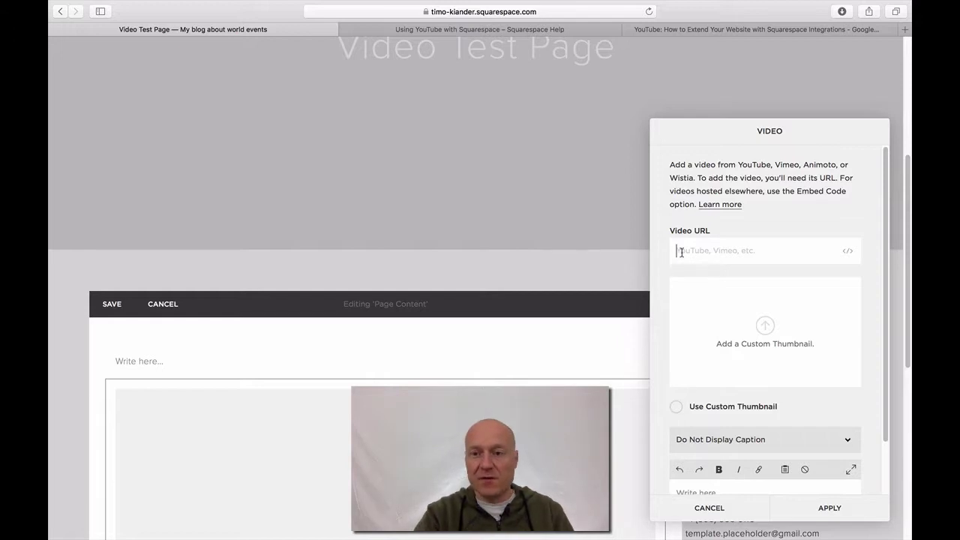
pyautogui.write('https://youtu.be/91i8Otr3hKI')
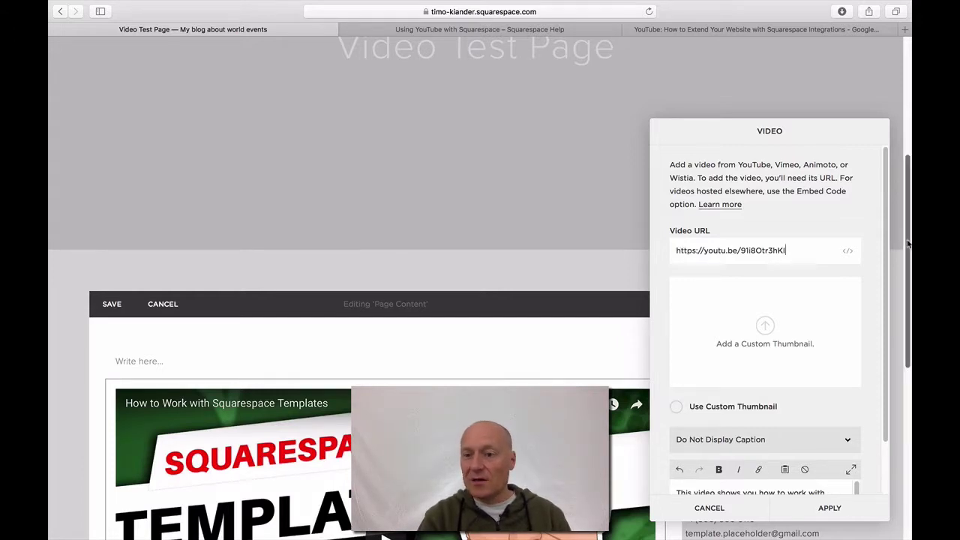
pyautogui.scroll(-5, 907, 244)
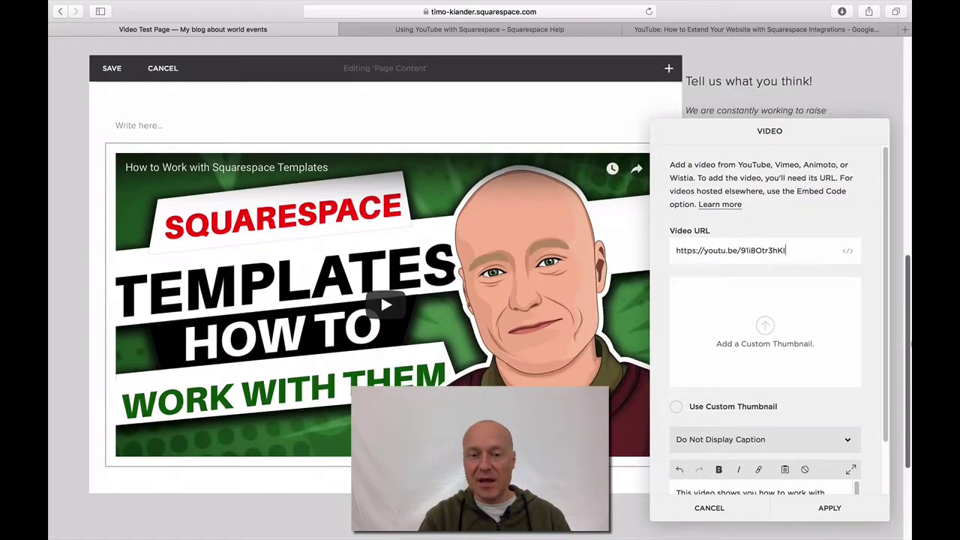
pyautogui.press('Escape')
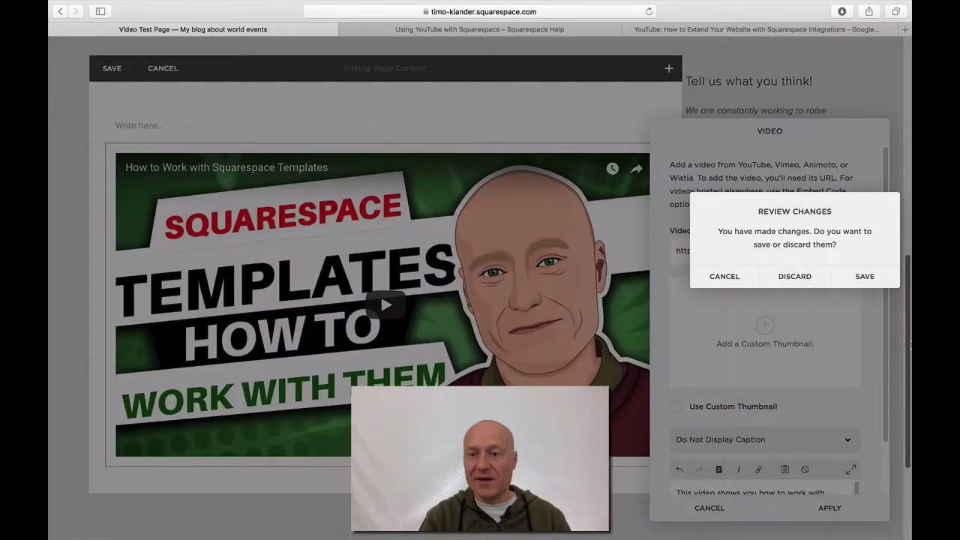
pyautogui.click(725, 277)
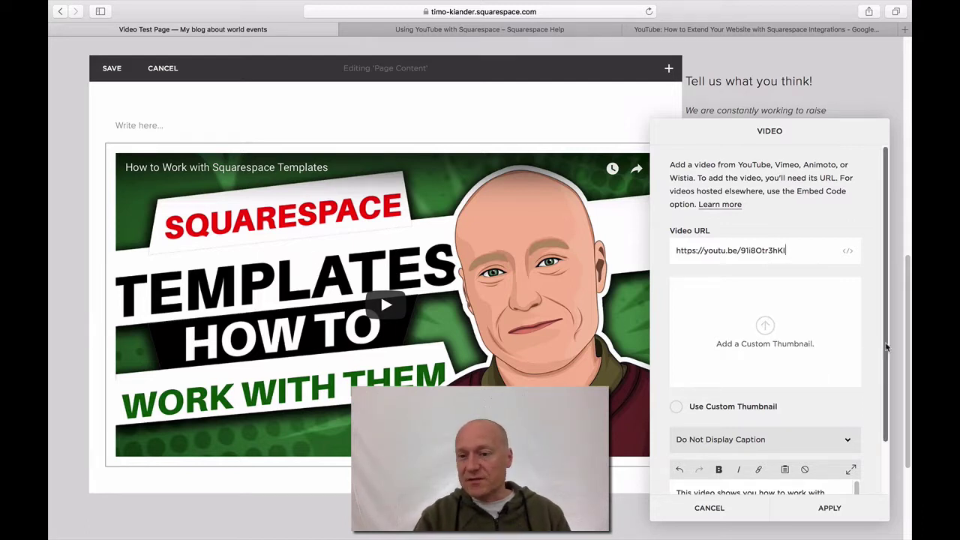
# Preview the imported video description with Caption Below and restore the caption option to Do Not Display Caption
pyautogui.scroll(-2, 885, 364)
pyautogui.moveTo(885, 364); pyautogui.dragTo(884, 409)
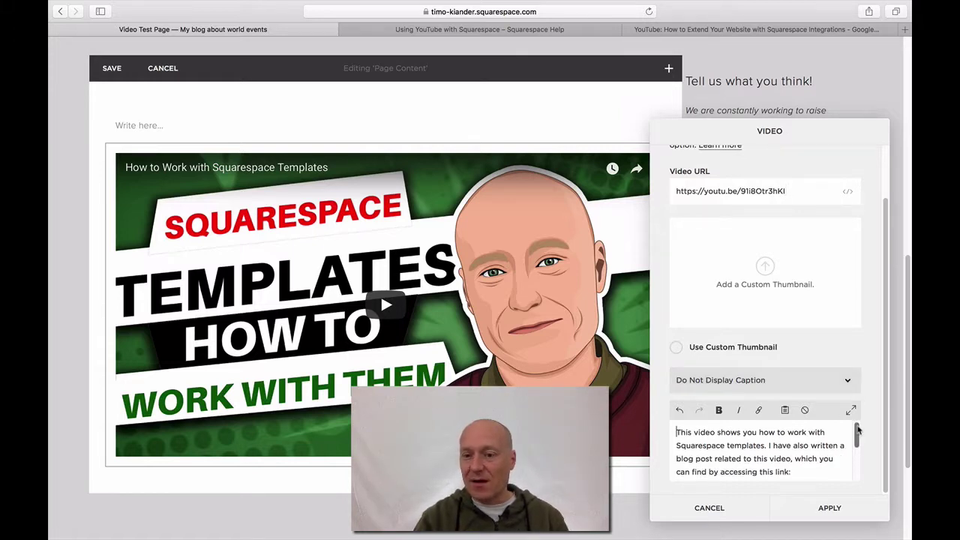
pyautogui.moveTo(857, 429)
pyautogui.mouseDown()
pyautogui.moveTo(858, 440)
pyautogui.moveTo(858, 431)
pyautogui.mouseUp()
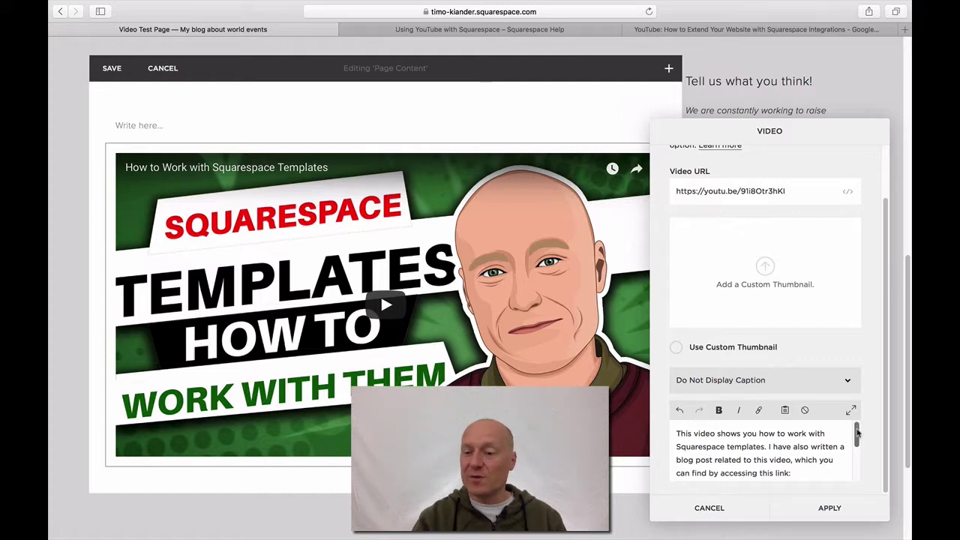
pyautogui.moveTo(857, 433)
pyautogui.mouseDown()
pyautogui.moveTo(856, 466)
pyautogui.moveTo(857, 428)
pyautogui.mouseUp()
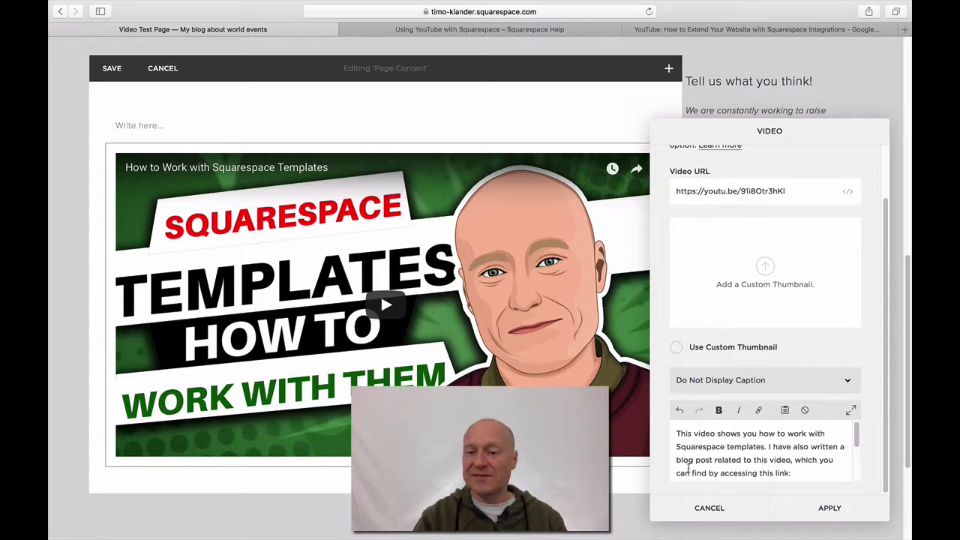
pyautogui.click(676, 433)
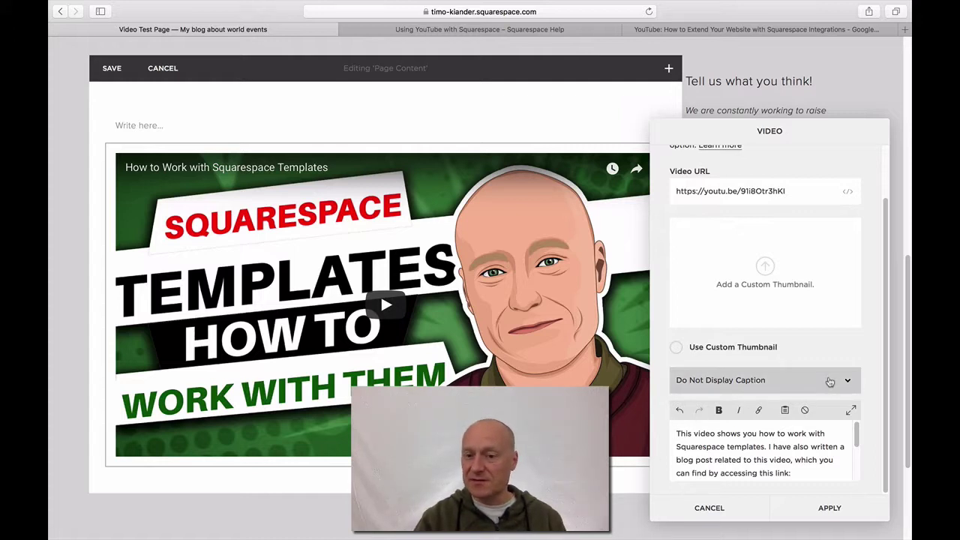
pyautogui.click(830, 383)
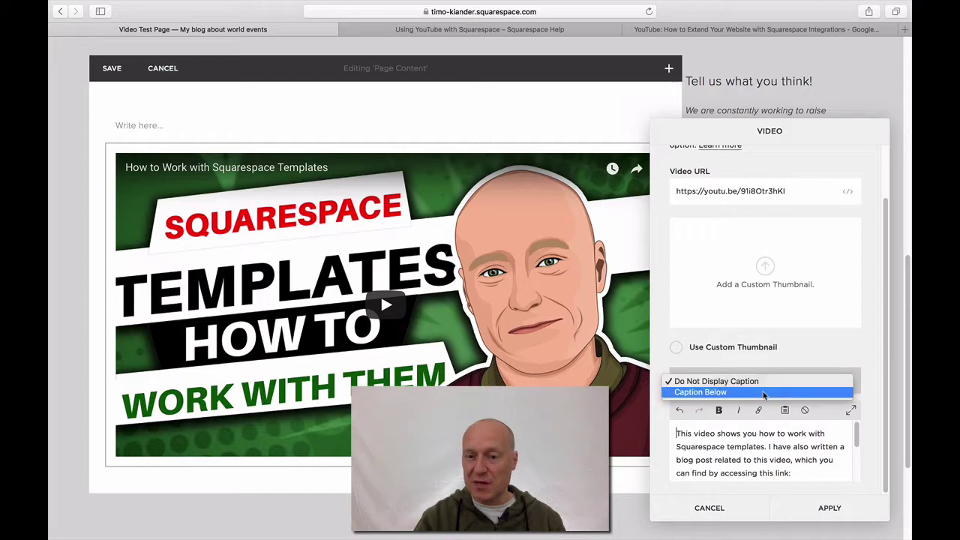
pyautogui.click(760, 394)
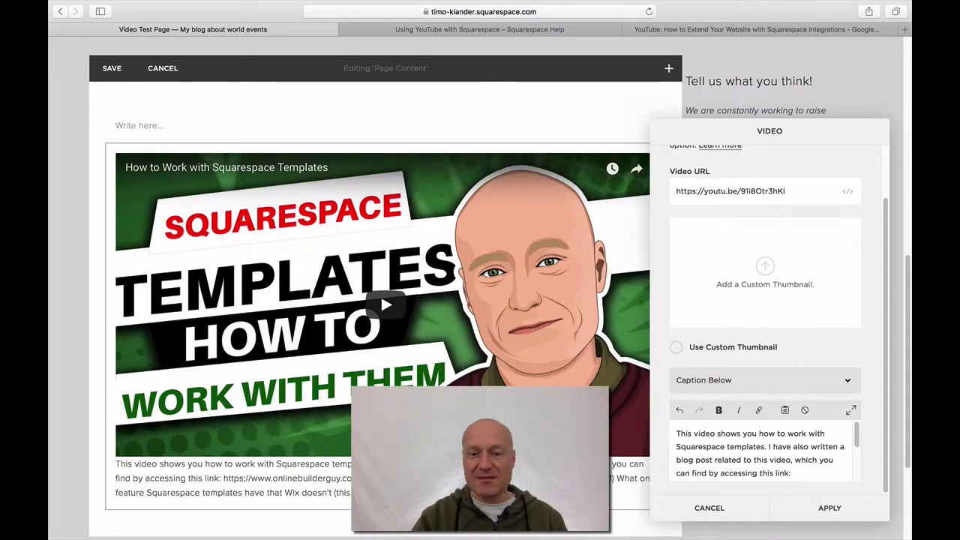
pyautogui.click(676, 433)
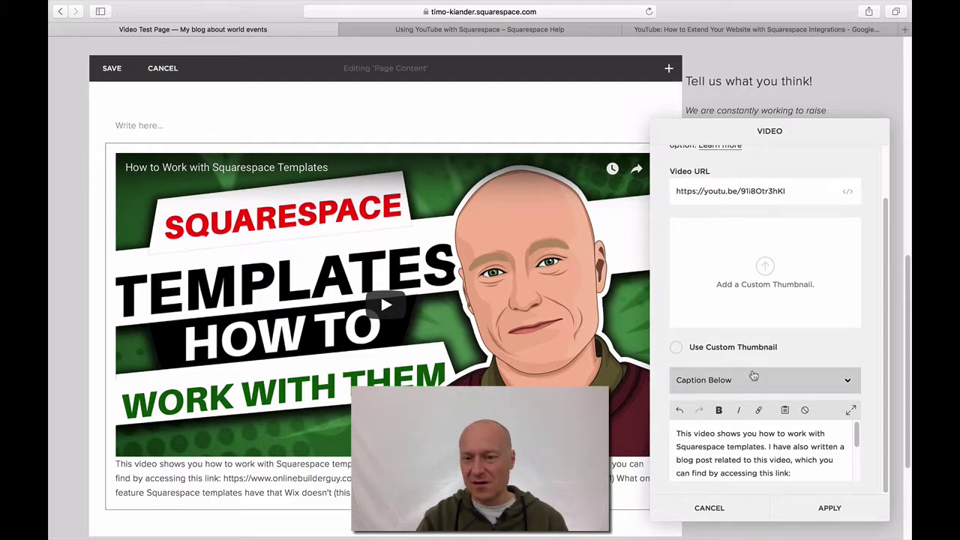
pyautogui.click(750, 381)
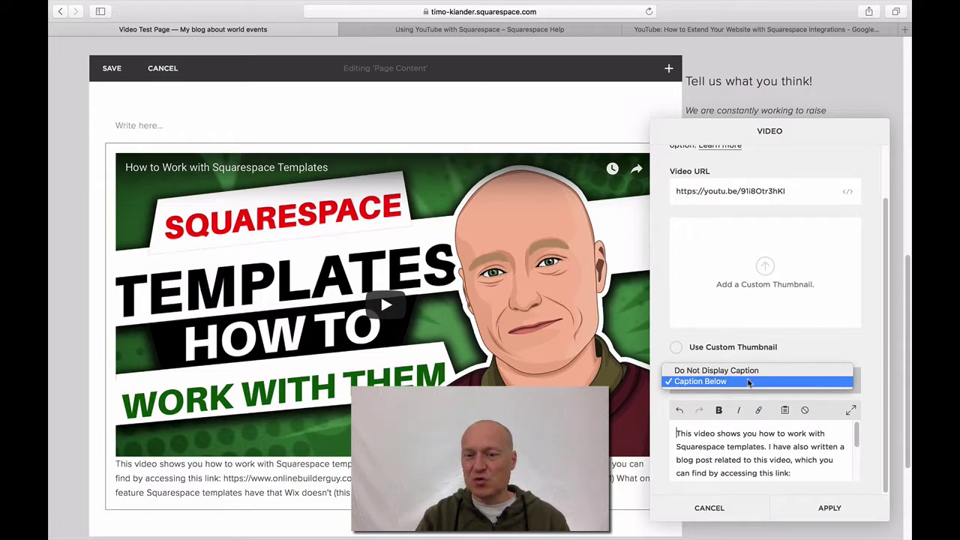
pyautogui.click(751, 375)
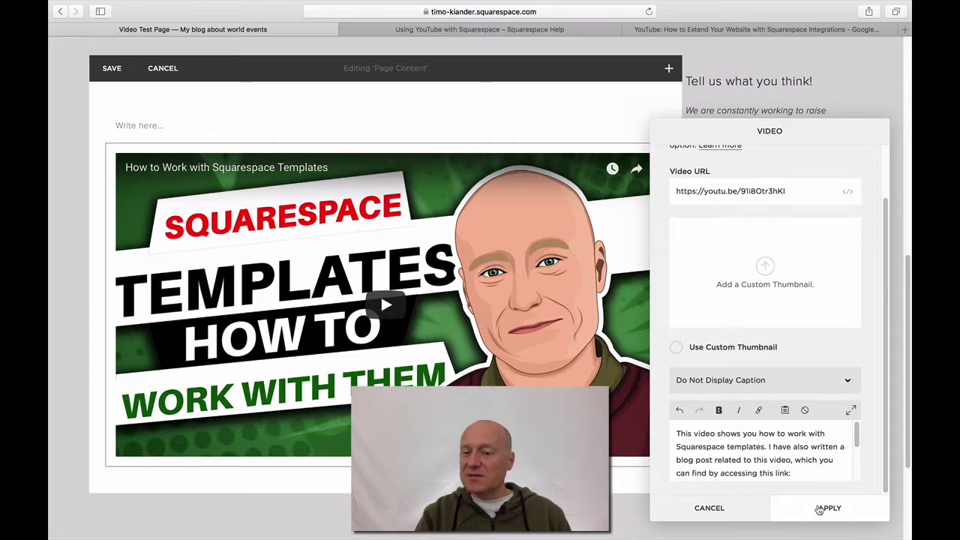
# Apply the Video block's settings and save the page content of Video Test Page
pyautogui.click(820, 510)
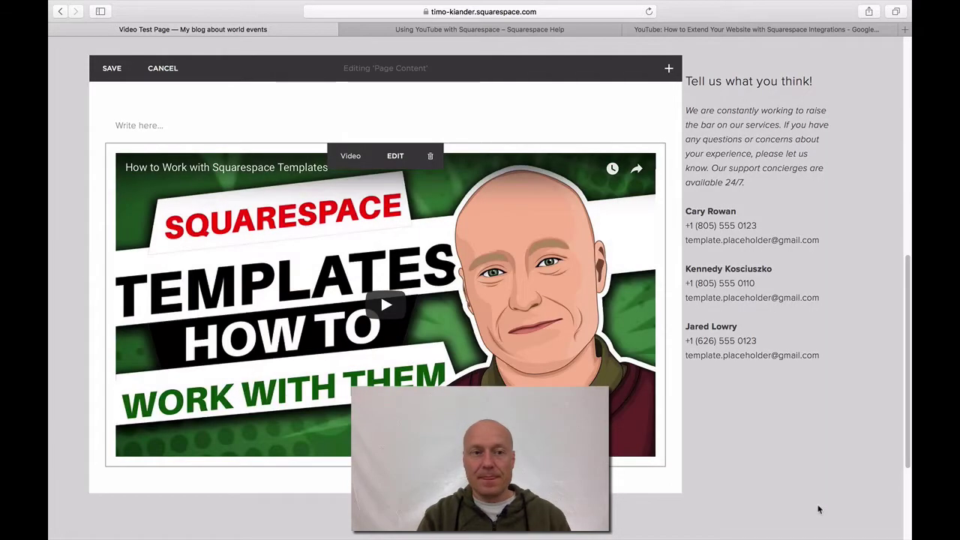
pyautogui.click(111, 69)
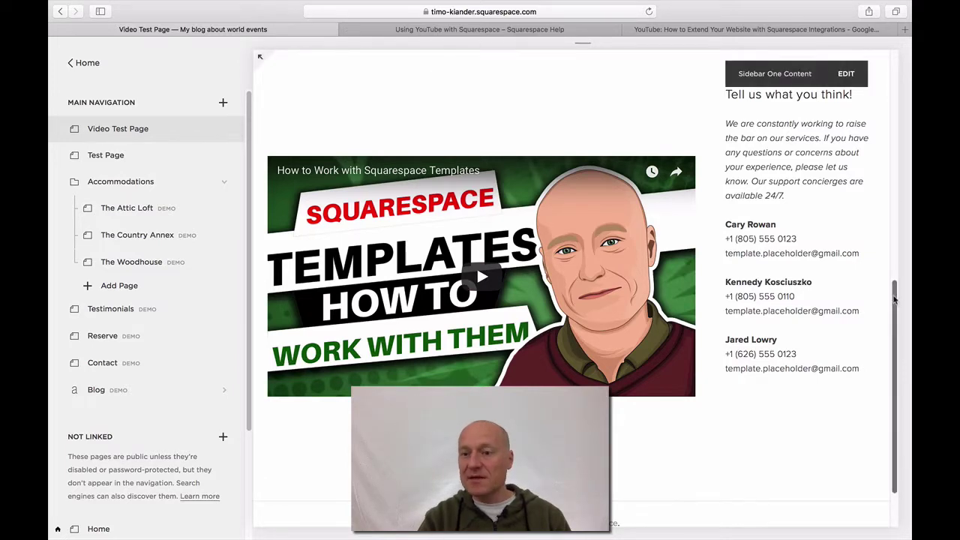
pyautogui.scroll(4, 906, 162)
pyautogui.scroll(5, 906, 127)
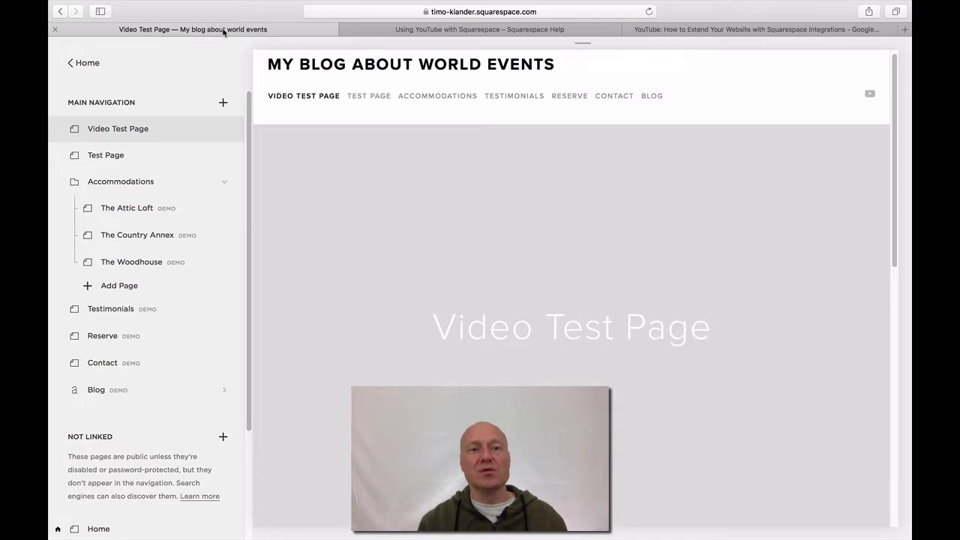
# Go back from the YouTube help guide to the Squarespace integrations article and view its opening sections
pyautogui.click(446, 30)
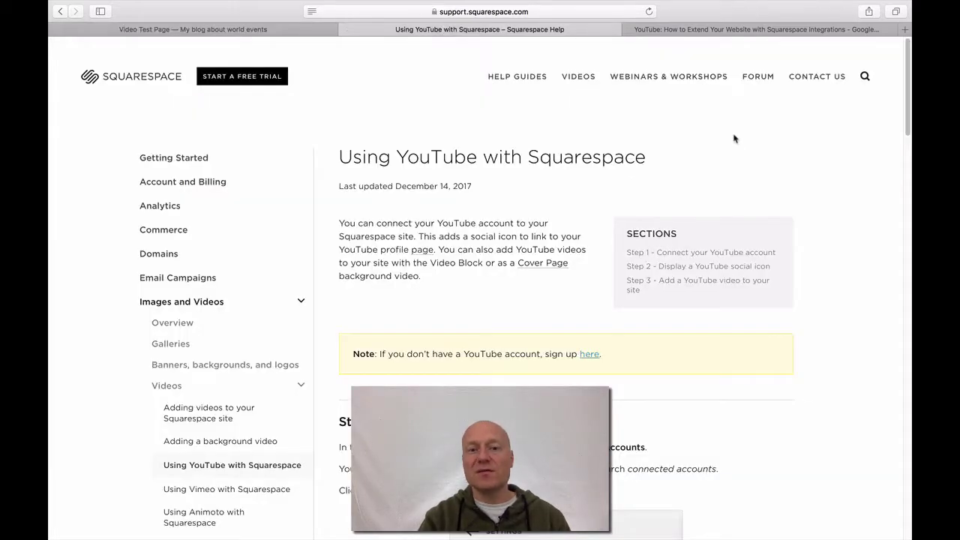
pyautogui.click(60, 11)
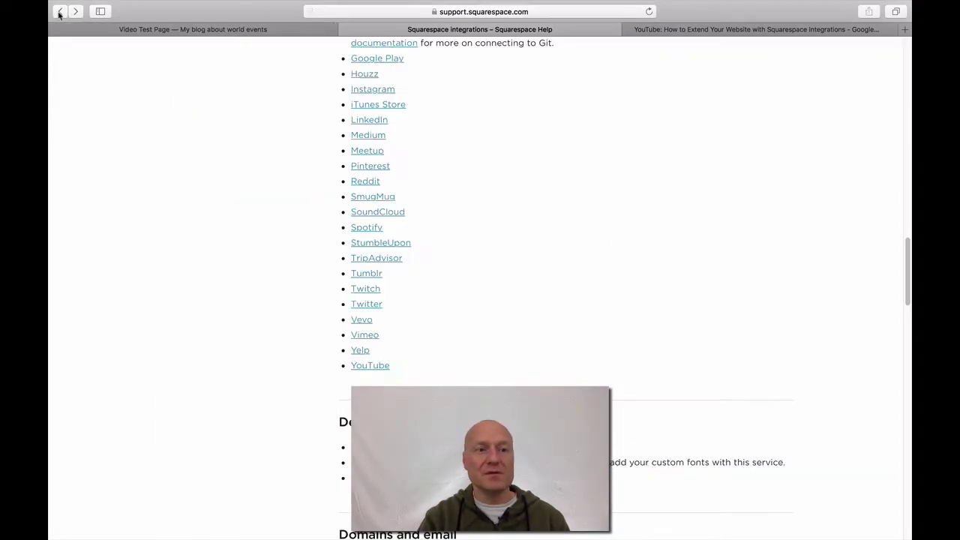
pyautogui.click(905, 58)
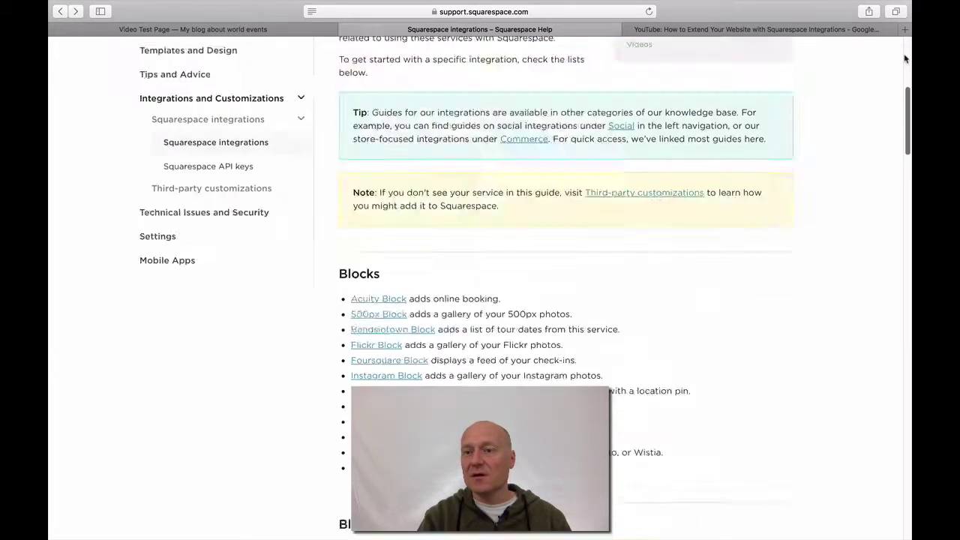